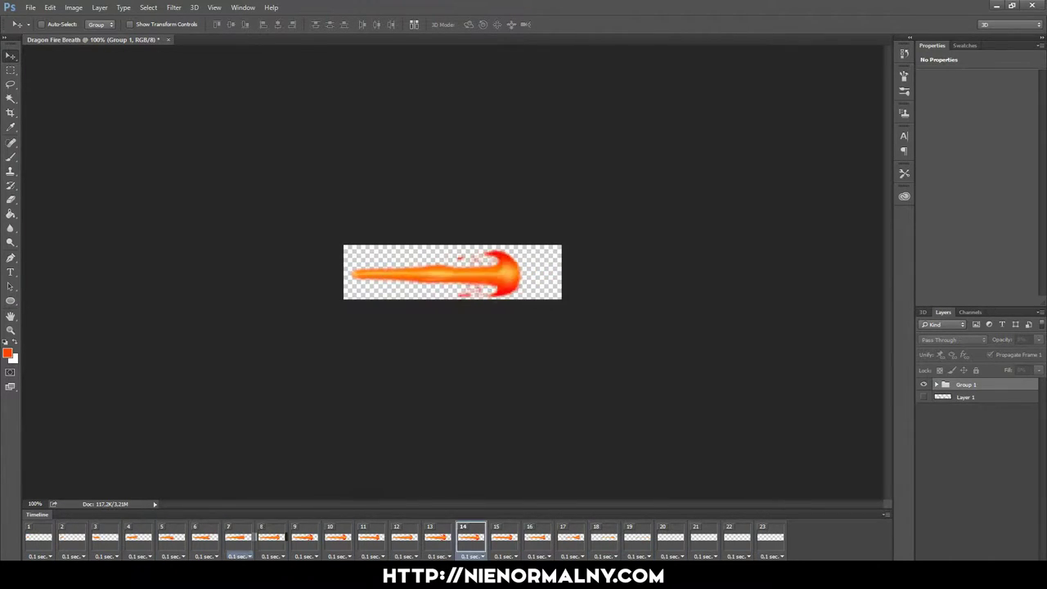
Step: Start a new blank document from the File menu for the 60×90 transparent 'siadajacy ptak' image
{"action": "left_click", "coordinate": [34, 10]}
{"action": "left_click", "coordinate": [40, 19]}
{"action": "type", "text": "60"}
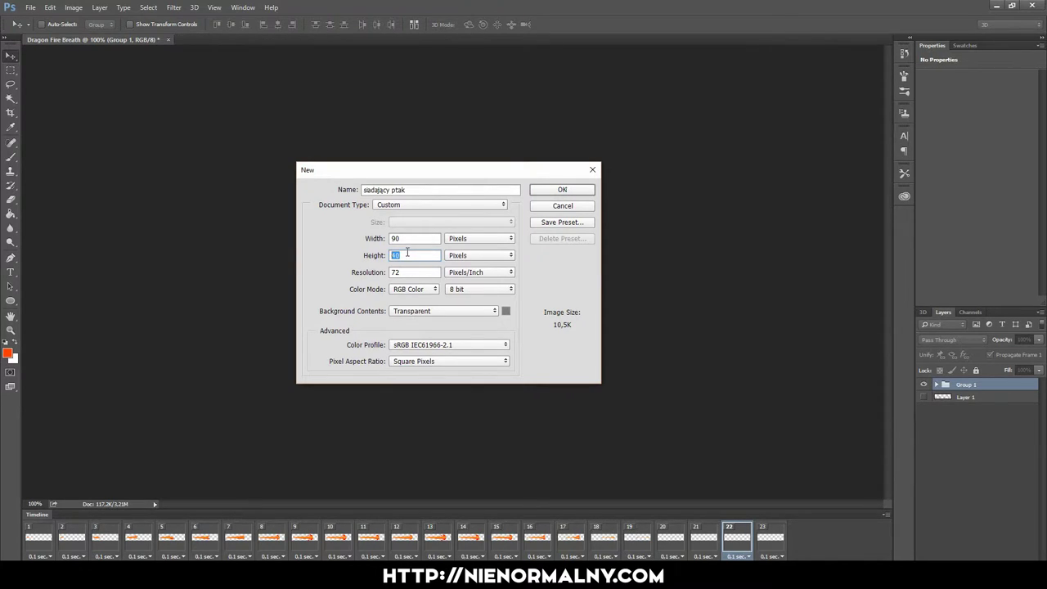
Step: Create the transparent 60×90 document and zoom the canvas to 500%
{"action": "left_click", "coordinate": [561, 191]}
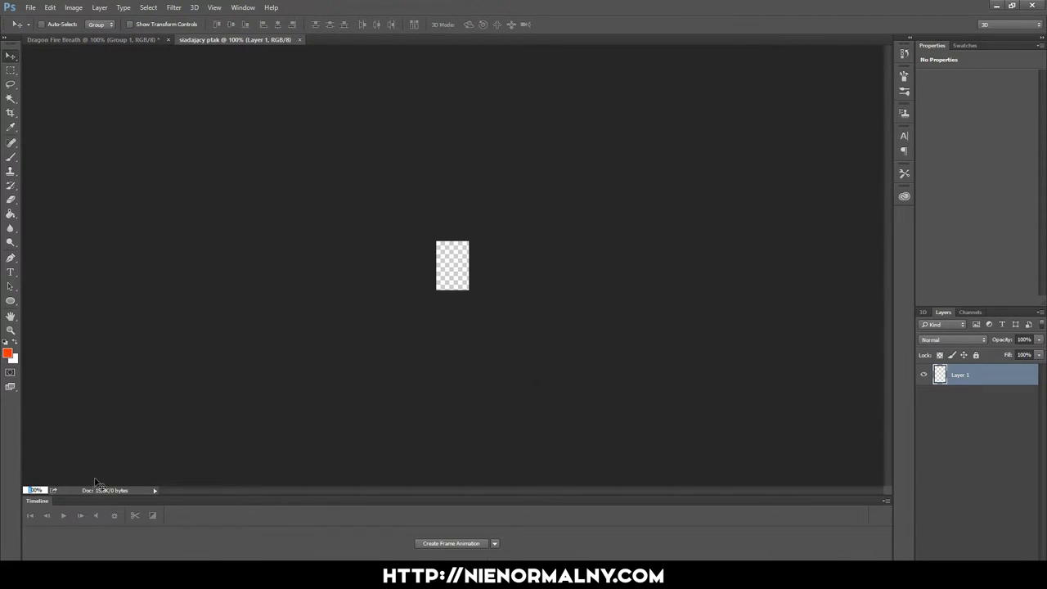
{"action": "type", "text": "500"}
{"action": "key", "text": "Return"}
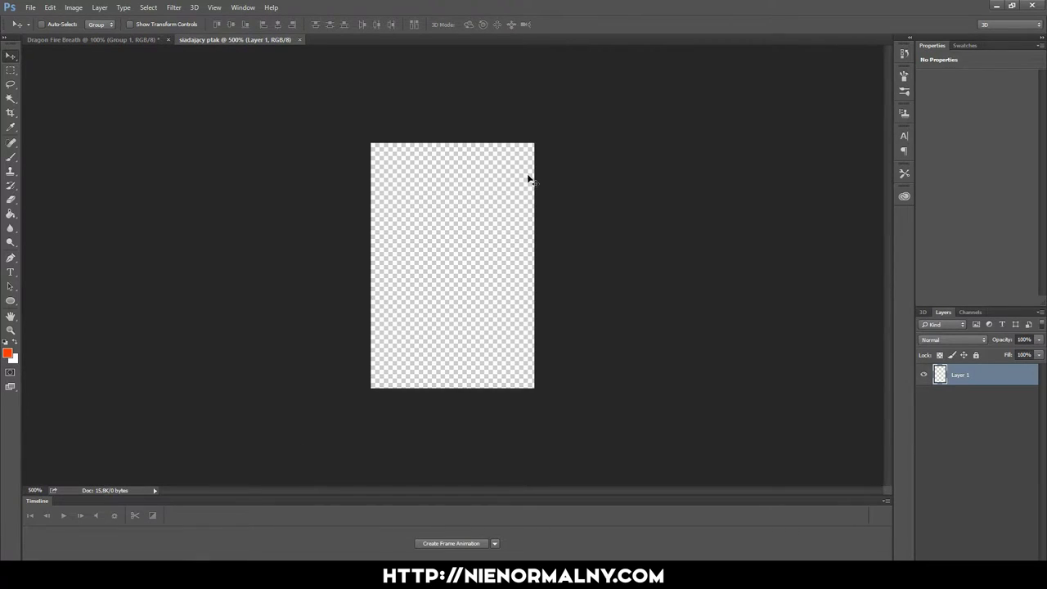
Step: Pick the Brush with a black (000000) foreground, paint a test stroke, and enlarge the canvas view
{"action": "left_click", "coordinate": [11, 156]}
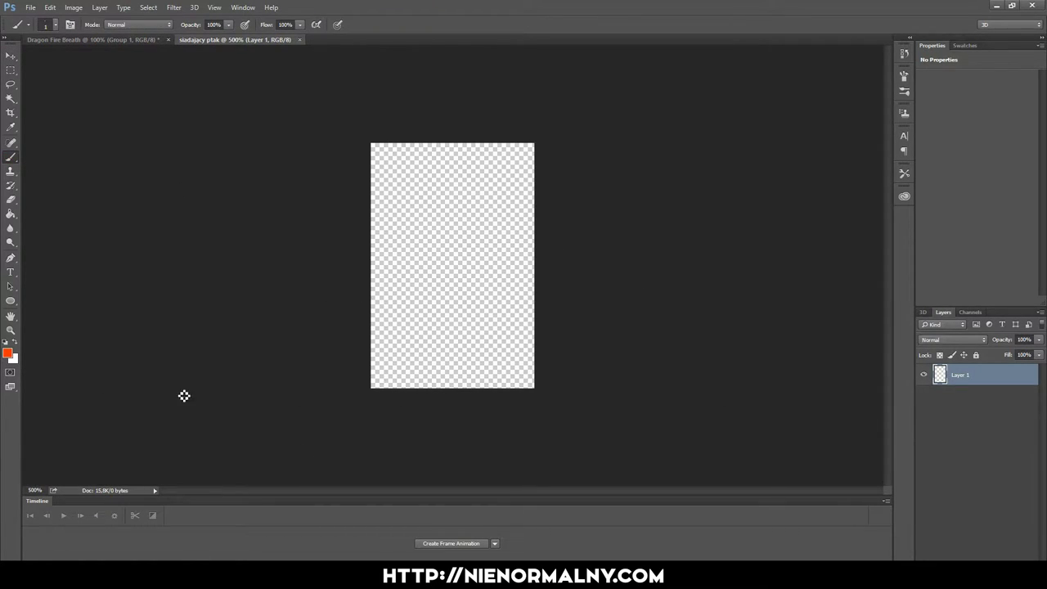
{"action": "left_click", "coordinate": [7, 353]}
{"action": "type", "text": "000000"}
{"action": "left_click", "coordinate": [943, 172]}
{"action": "left_click_drag", "start_coordinate": [470, 212], "coordinate": [500, 224]}
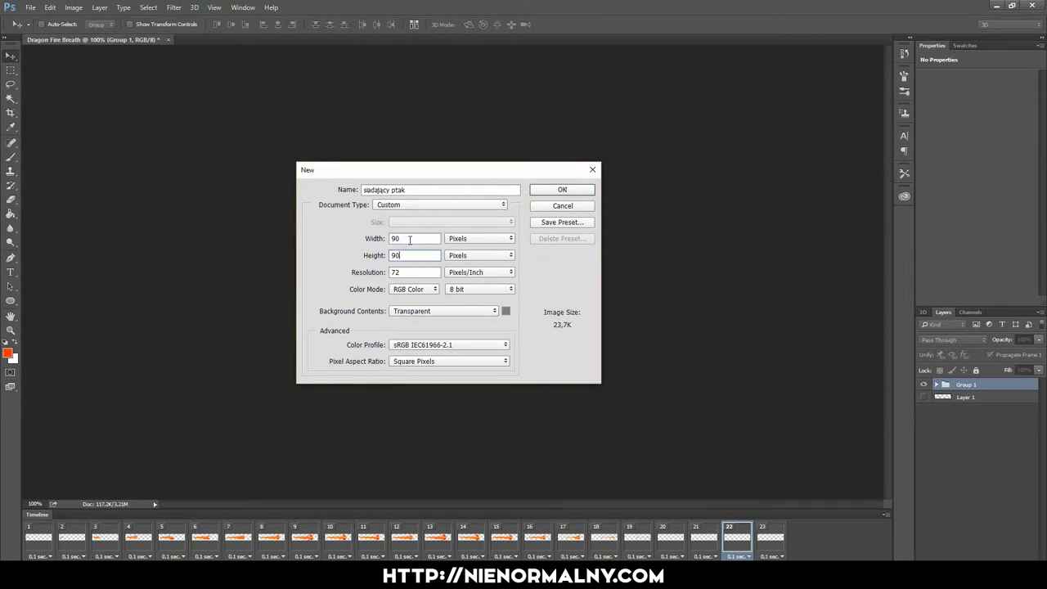
{"action": "key", "text": "Return"}
{"action": "key", "text": "ctrl+plus"}
{"action": "key", "text": "ctrl+plus"}
{"action": "key", "text": "ctrl+plus"}
Step: Sketch the bird on Layer 1 with raised wings and a dark hatched right wing
{"action": "key", "text": "b"}
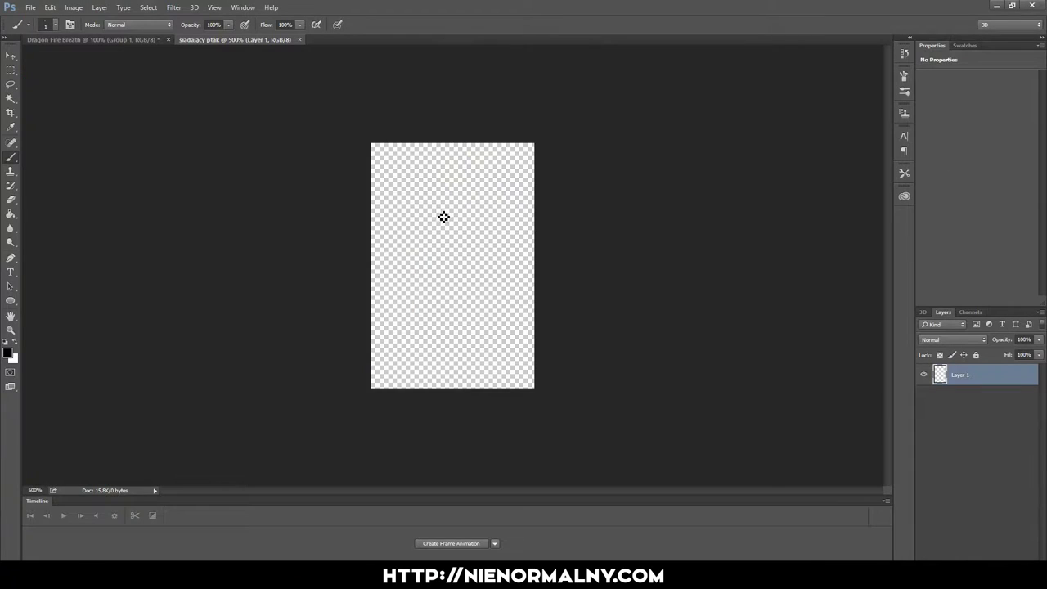
{"action": "mouse_move", "coordinate": [487, 192]}
{"action": "left_mouse_down"}
{"action": "mouse_move", "coordinate": [479, 233]}
{"action": "mouse_move", "coordinate": [437, 175]}
{"action": "mouse_move", "coordinate": [445, 245]}
{"action": "mouse_move", "coordinate": [480, 232]}
{"action": "mouse_move", "coordinate": [440, 283]}
{"action": "mouse_move", "coordinate": [482, 262]}
{"action": "mouse_move", "coordinate": [465, 304]}
{"action": "left_mouse_up"}
{"action": "mouse_move", "coordinate": [493, 190]}
{"action": "left_mouse_down"}
{"action": "mouse_move", "coordinate": [486, 237]}
{"action": "mouse_move", "coordinate": [495, 211]}
{"action": "mouse_move", "coordinate": [531, 194]}
{"action": "mouse_move", "coordinate": [512, 295]}
{"action": "mouse_move", "coordinate": [480, 234]}
{"action": "mouse_move", "coordinate": [495, 274]}
{"action": "mouse_move", "coordinate": [532, 210]}
{"action": "mouse_move", "coordinate": [522, 304]}
{"action": "left_mouse_up"}
{"action": "left_click_drag", "start_coordinate": [467, 257], "coordinate": [450, 292]}
{"action": "key", "text": "ctrl+alt+z"}
{"action": "key", "text": "ctrl+alt+z"}
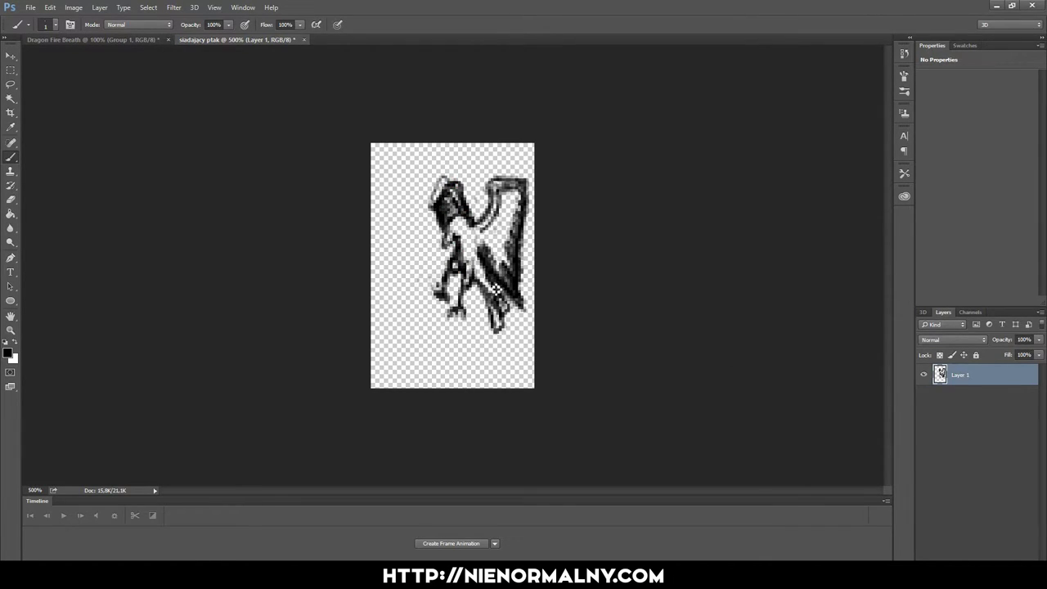
{"action": "mouse_move", "coordinate": [496, 290]}
{"action": "left_mouse_down"}
{"action": "mouse_move", "coordinate": [491, 253]}
{"action": "mouse_move", "coordinate": [466, 229]}
{"action": "left_mouse_up"}
Step: Duplicate Layer 1 as an offset Layer 1 copy, hide Layers 1 and 2, and fade the previous pose
{"action": "key", "text": "ctrl+shift+alt+n"}
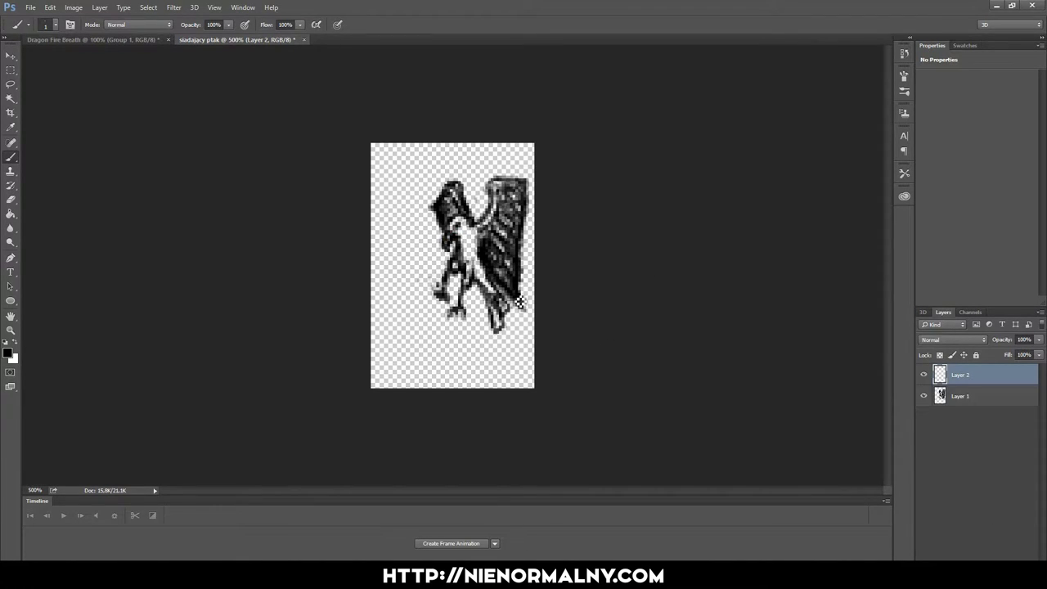
{"action": "left_click", "coordinate": [959, 396]}
{"action": "key", "text": "Return"}
{"action": "key", "text": "v"}
{"action": "left_click_drag", "start_coordinate": [466, 261], "coordinate": [450, 270]}
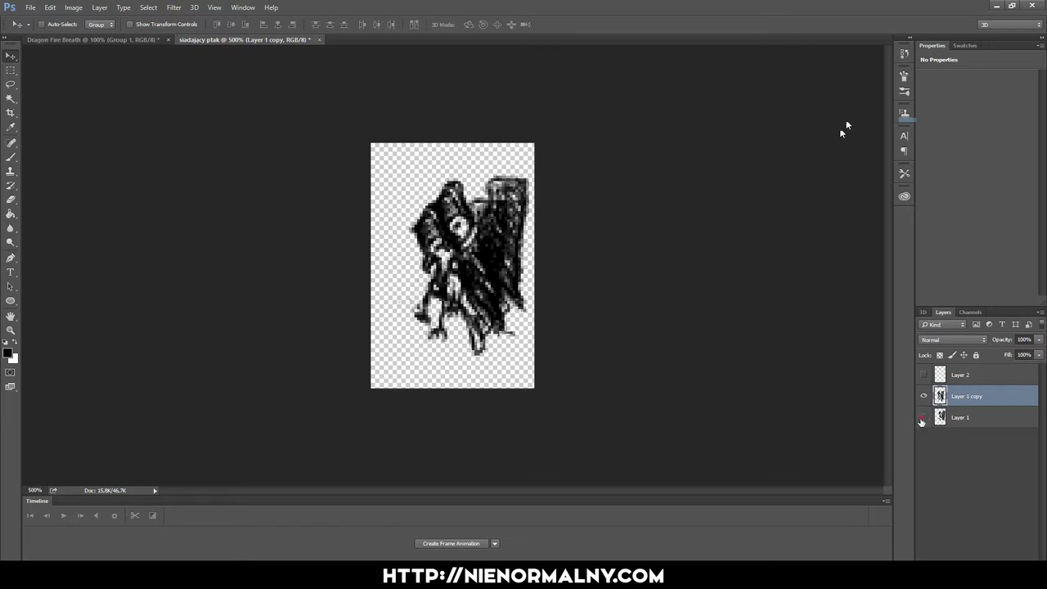
{"action": "left_click", "coordinate": [924, 374]}
{"action": "left_click", "coordinate": [960, 417]}
{"action": "left_click_drag", "start_coordinate": [1035, 360], "coordinate": [1006, 367]}
Step: On Layer 1 copy, erase the right wing and repaint it lowered, extending the head strokes
{"action": "left_click", "coordinate": [967, 396]}
{"action": "key", "text": "e"}
{"action": "mouse_move", "coordinate": [512, 264]}
{"action": "left_mouse_down"}
{"action": "mouse_move", "coordinate": [499, 298]}
{"action": "mouse_move", "coordinate": [470, 245]}
{"action": "mouse_move", "coordinate": [519, 249]}
{"action": "mouse_move", "coordinate": [502, 321]}
{"action": "mouse_move", "coordinate": [474, 278]}
{"action": "mouse_move", "coordinate": [483, 245]}
{"action": "left_mouse_up"}
{"action": "key", "text": "b"}
{"action": "left_click", "coordinate": [924, 417]}
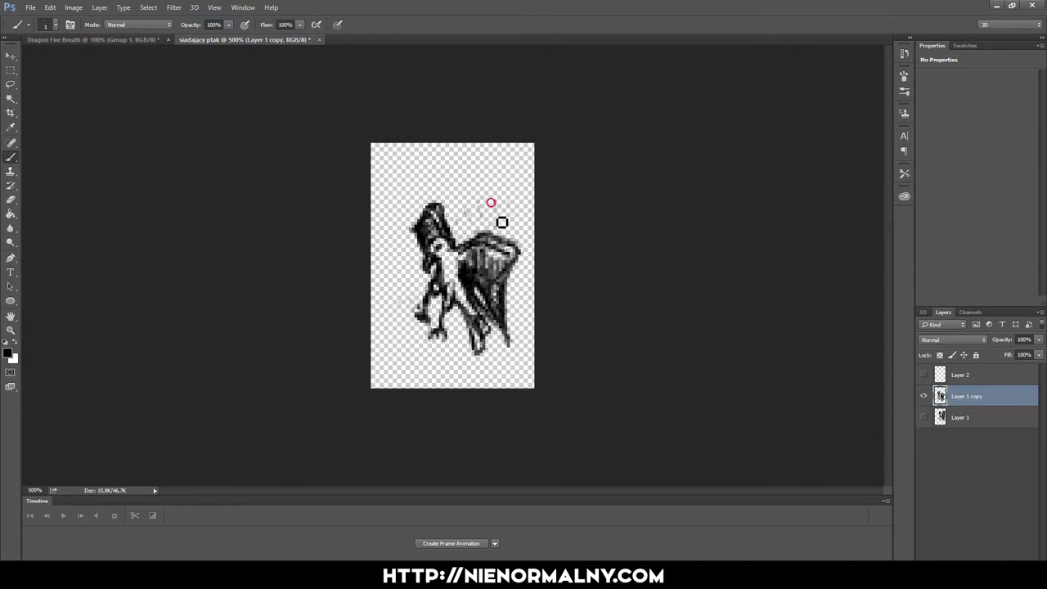
{"action": "mouse_move", "coordinate": [446, 204]}
{"action": "left_mouse_down"}
{"action": "mouse_move", "coordinate": [425, 254]}
{"action": "mouse_move", "coordinate": [498, 268]}
{"action": "mouse_move", "coordinate": [491, 334]}
{"action": "mouse_move", "coordinate": [479, 311]}
{"action": "mouse_move", "coordinate": [470, 335]}
{"action": "left_mouse_up"}
{"action": "left_click_drag", "start_coordinate": [458, 288], "coordinate": [487, 350]}
{"action": "mouse_move", "coordinate": [440, 239]}
{"action": "left_mouse_down"}
{"action": "mouse_move", "coordinate": [401, 255]}
{"action": "mouse_move", "coordinate": [421, 258]}
{"action": "mouse_move", "coordinate": [437, 286]}
{"action": "left_mouse_up"}
Step: Duplicate it as Layer 1 copy 2, nudge it down-left, and erase its right wing
{"action": "right_click", "coordinate": [974, 429]}
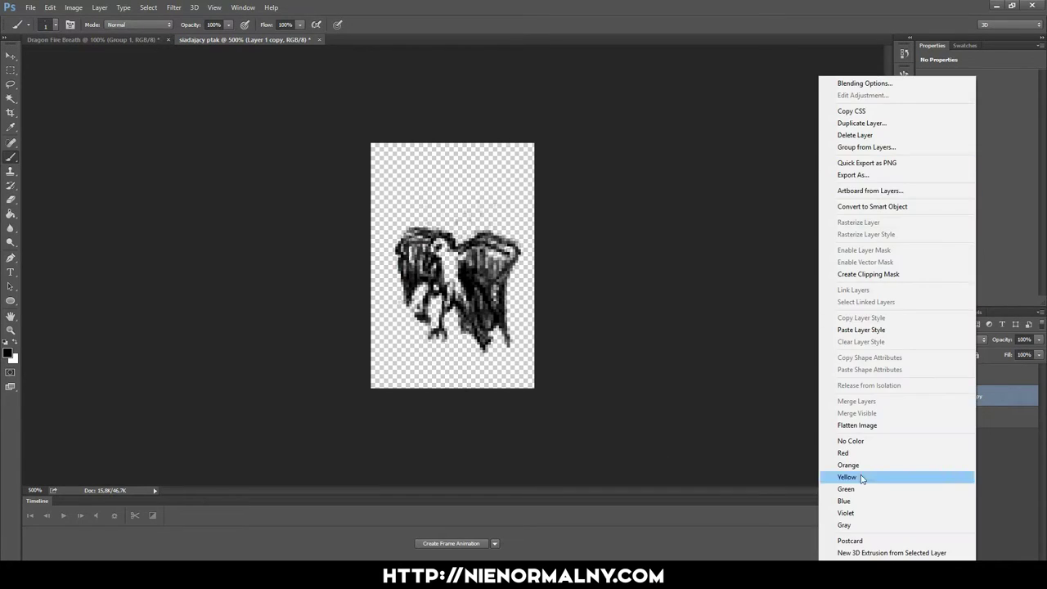
{"action": "key", "text": "ctrl+j"}
{"action": "key", "text": "v"}
{"action": "key", "text": "Down"}
{"action": "key", "text": "Down"}
{"action": "key", "text": "Down"}
{"action": "key", "text": "Left"}
{"action": "left_click", "coordinate": [924, 417]}
{"action": "key", "text": "e"}
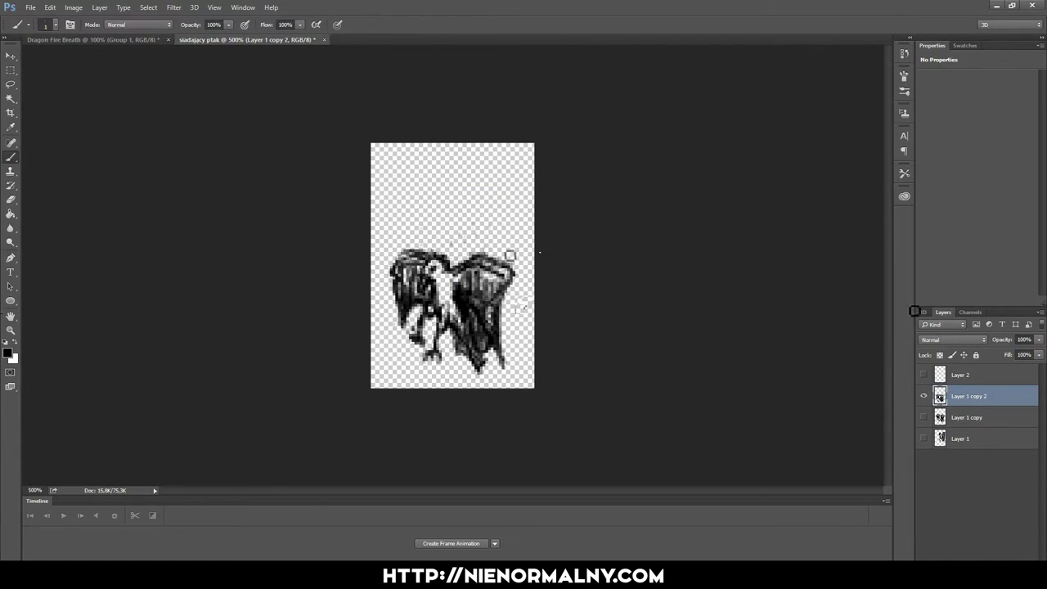
{"action": "left_click_drag", "start_coordinate": [510, 246], "coordinate": [483, 360]}
{"action": "left_click_drag", "start_coordinate": [458, 253], "coordinate": [491, 290]}
Step: Erase the bird's lower body and legs and set the brush size to 1
{"action": "key", "text": "b"}
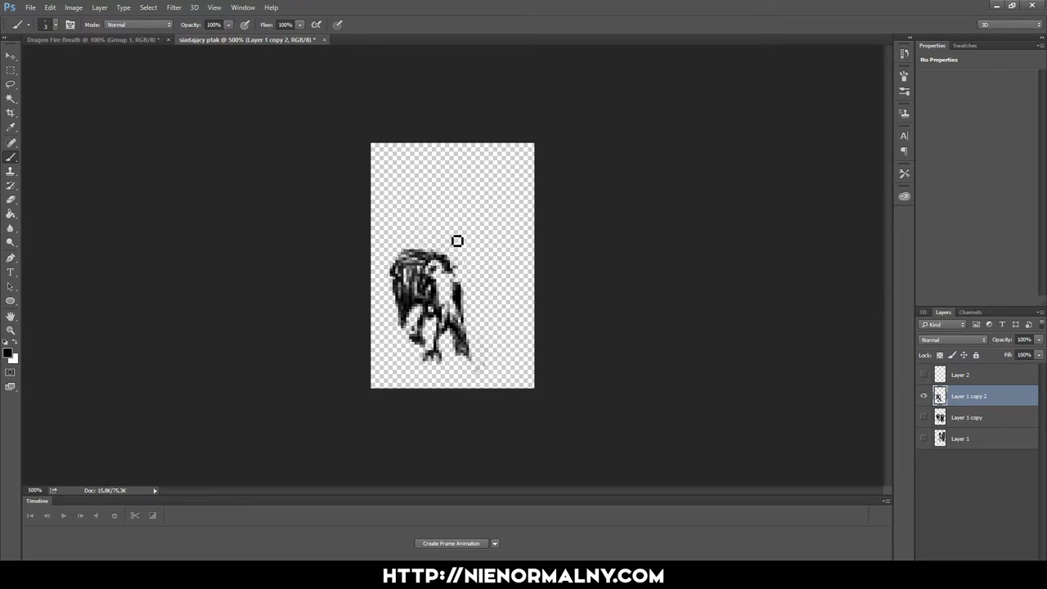
{"action": "mouse_move", "coordinate": [458, 240]}
{"action": "left_mouse_down"}
{"action": "mouse_move", "coordinate": [453, 270]}
{"action": "mouse_move", "coordinate": [493, 351]}
{"action": "mouse_move", "coordinate": [434, 352]}
{"action": "mouse_move", "coordinate": [467, 355]}
{"action": "mouse_move", "coordinate": [446, 282]}
{"action": "mouse_move", "coordinate": [454, 296]}
{"action": "left_mouse_up"}
{"action": "left_click", "coordinate": [54, 24]}
{"action": "left_click", "coordinate": [82, 51]}
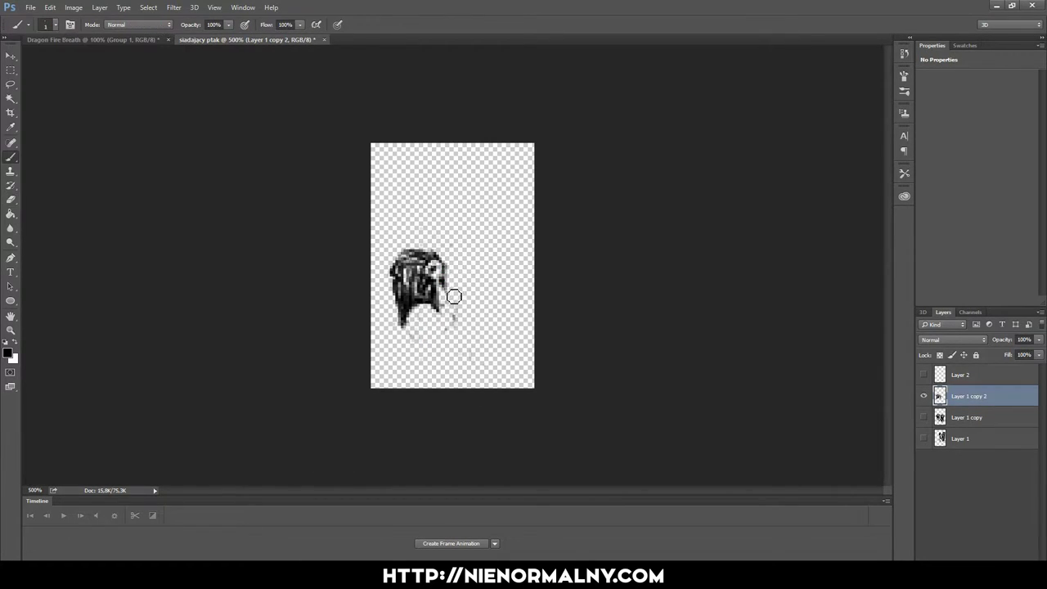
Step: Use a faded Layer 1 copy as onion skin to fill in the body and head, then add a new layer
{"action": "left_click", "coordinate": [923, 417]}
{"action": "left_click", "coordinate": [966, 417]}
{"action": "left_click_drag", "start_coordinate": [1038, 340], "coordinate": [1002, 369]}
{"action": "left_click", "coordinate": [969, 396]}
{"action": "mouse_move", "coordinate": [449, 266]}
{"action": "left_mouse_down"}
{"action": "mouse_move", "coordinate": [460, 295]}
{"action": "mouse_move", "coordinate": [453, 334]}
{"action": "mouse_move", "coordinate": [471, 310]}
{"action": "mouse_move", "coordinate": [480, 318]}
{"action": "mouse_move", "coordinate": [439, 356]}
{"action": "left_mouse_up"}
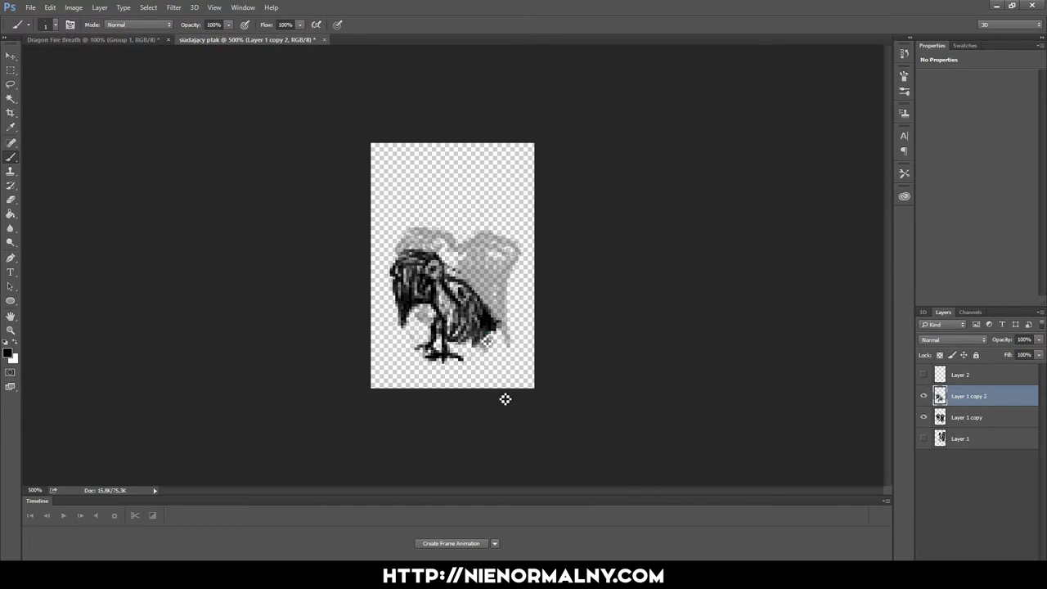
{"action": "key", "text": "ctrl+alt+z"}
{"action": "key", "text": "ctrl+alt+z"}
{"action": "key", "text": "ctrl+alt+z"}
{"action": "key", "text": "ctrl+alt+z"}
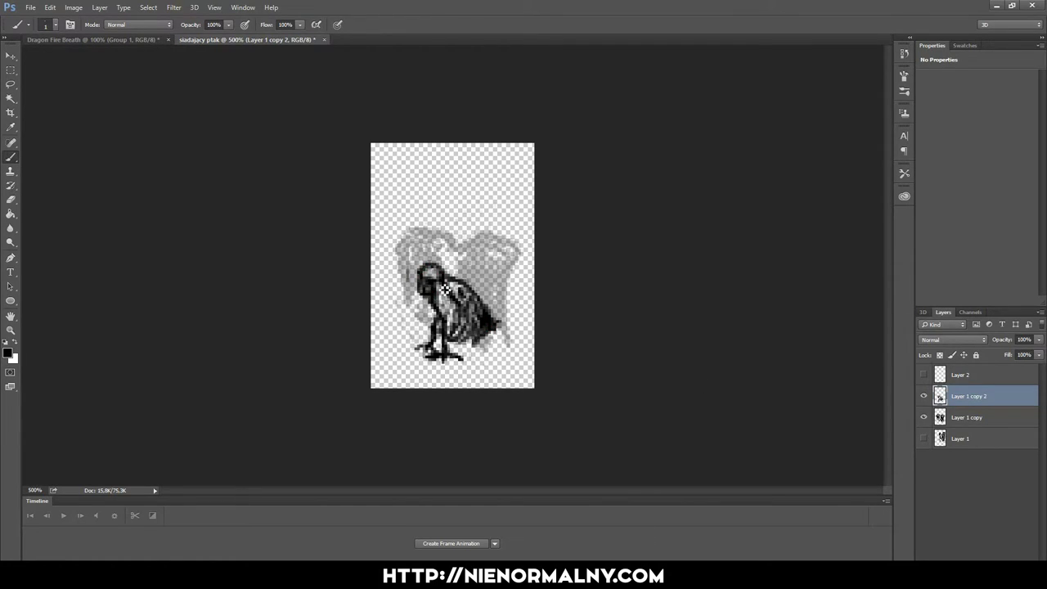
{"action": "mouse_move", "coordinate": [413, 274]}
{"action": "left_mouse_down"}
{"action": "mouse_move", "coordinate": [433, 339]}
{"action": "mouse_move", "coordinate": [500, 352]}
{"action": "mouse_move", "coordinate": [476, 364]}
{"action": "left_mouse_up"}
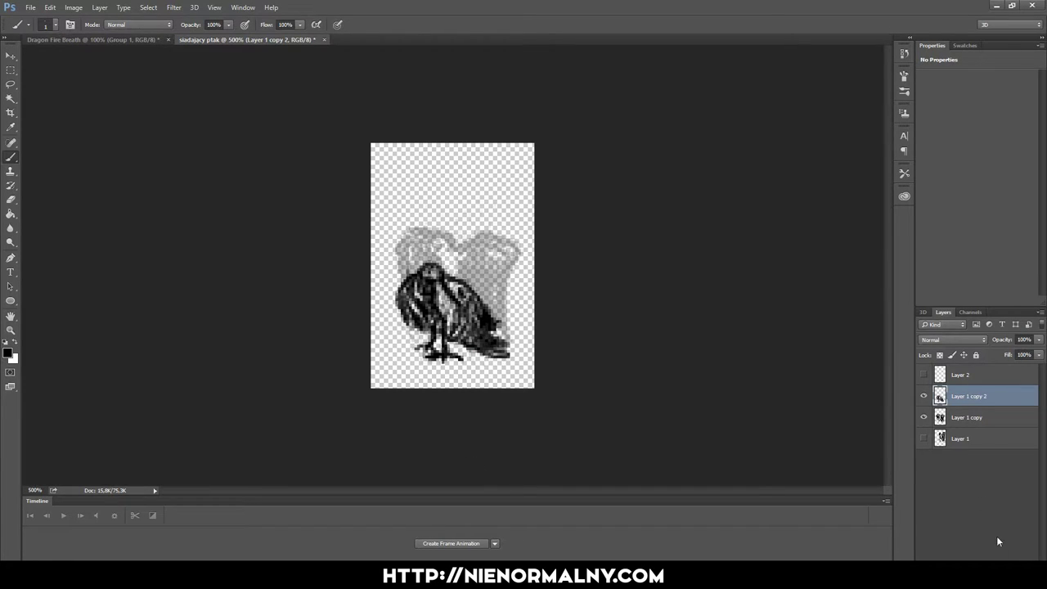
{"action": "key", "text": "ctrl+shift+alt+n"}
Step: Over the faded previous pose, paint the sitting bird's legs, head, chest and tail on Layer 3
{"action": "left_click", "coordinate": [924, 439]}
{"action": "left_click", "coordinate": [969, 417]}
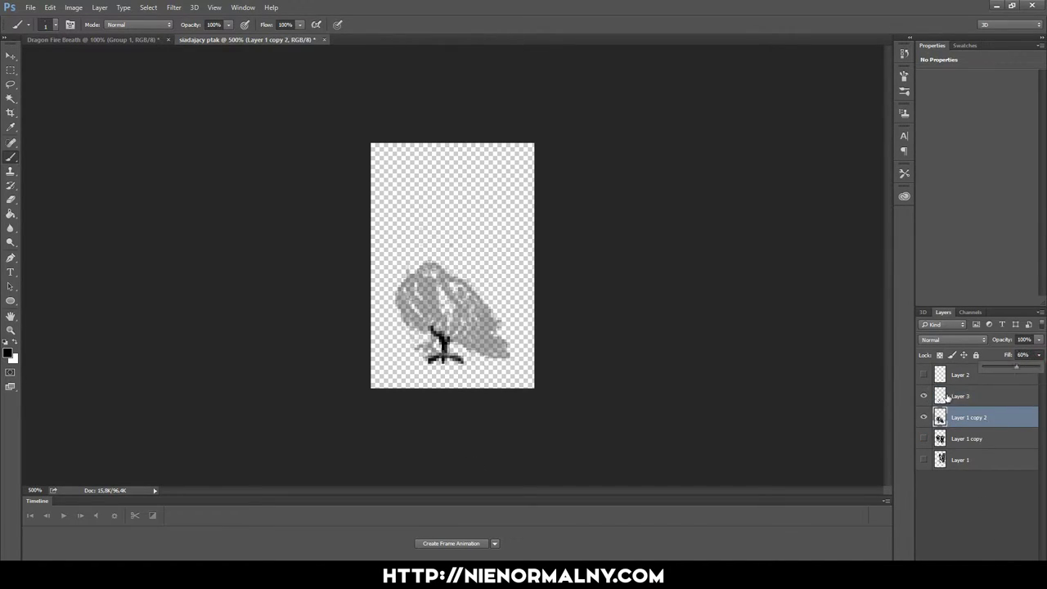
{"action": "left_click", "coordinate": [969, 395]}
{"action": "mouse_move", "coordinate": [422, 294]}
{"action": "left_mouse_down"}
{"action": "mouse_move", "coordinate": [449, 341]}
{"action": "mouse_move", "coordinate": [490, 353]}
{"action": "mouse_move", "coordinate": [422, 288]}
{"action": "mouse_move", "coordinate": [433, 348]}
{"action": "mouse_move", "coordinate": [507, 364]}
{"action": "left_mouse_up"}
{"action": "left_click_drag", "start_coordinate": [446, 306], "coordinate": [463, 331]}
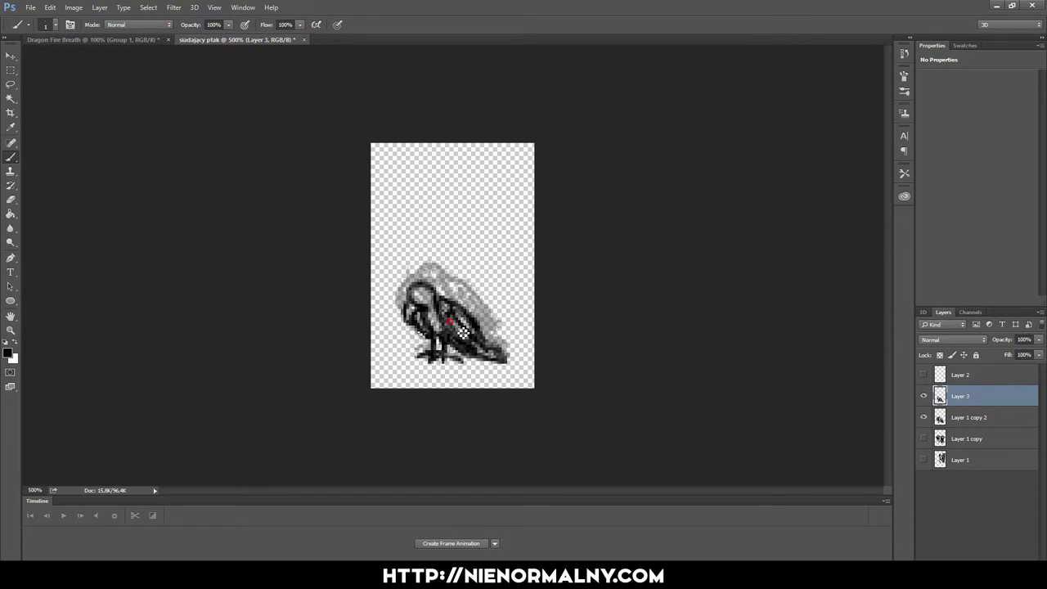
Step: Start a frame animation with only Layer 1 visible in the first frame
{"action": "left_click", "coordinate": [451, 543]}
{"action": "left_click", "coordinate": [969, 431]}
{"action": "left_click", "coordinate": [970, 474]}
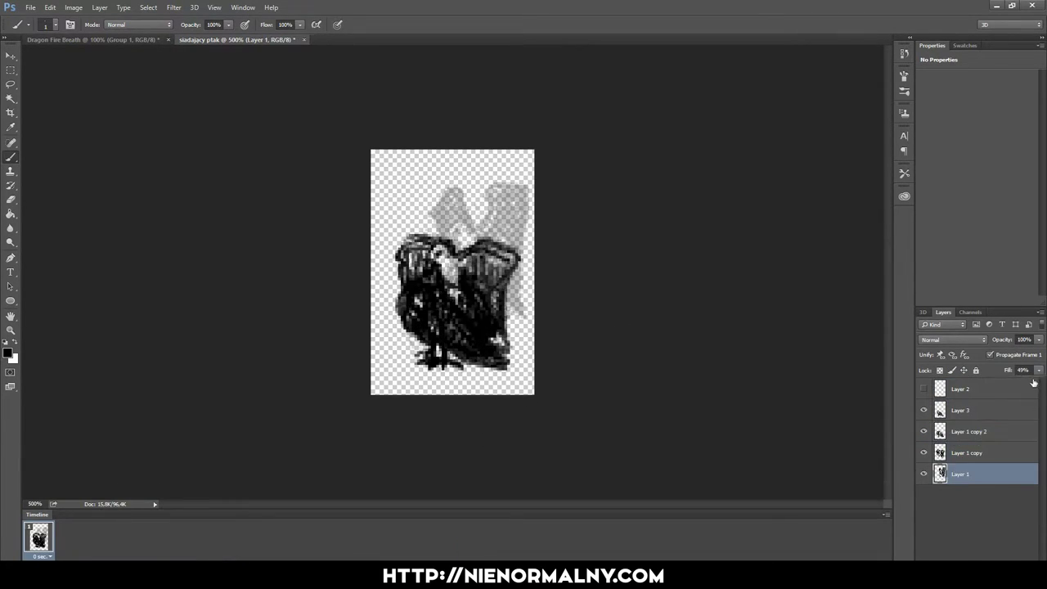
{"action": "left_click", "coordinate": [923, 453]}
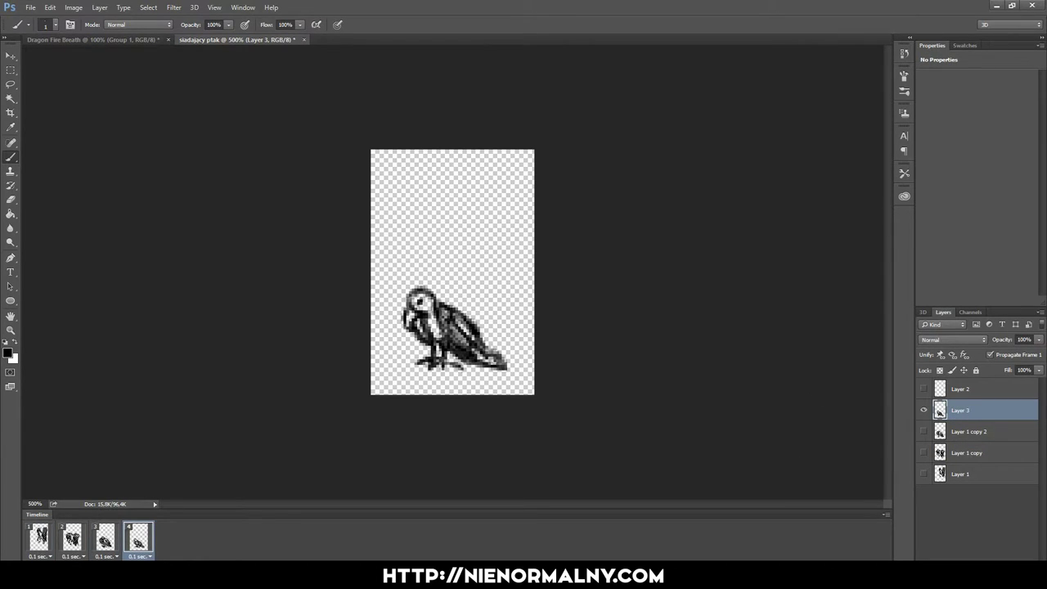
Step: Duplicate Layer 3 with the reference faded to about 65%, and redraw the lower body, tail, head and beak
{"action": "key", "text": "ctrl+j"}
{"action": "left_click_drag", "start_coordinate": [1038, 370], "coordinate": [1021, 386]}
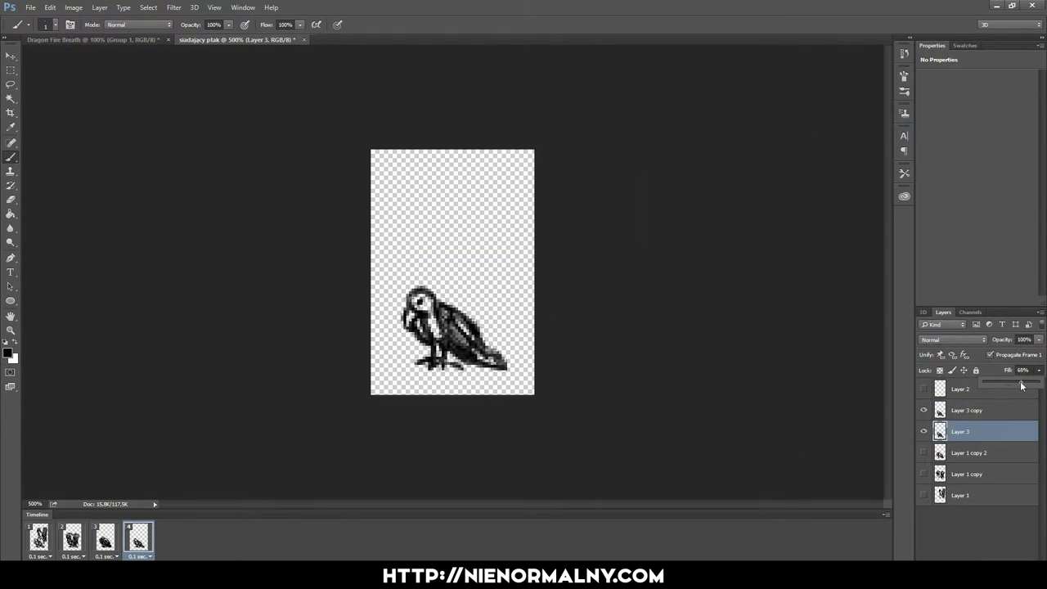
{"action": "left_click", "coordinate": [966, 410]}
{"action": "left_click_drag", "start_coordinate": [503, 360], "coordinate": [445, 304]}
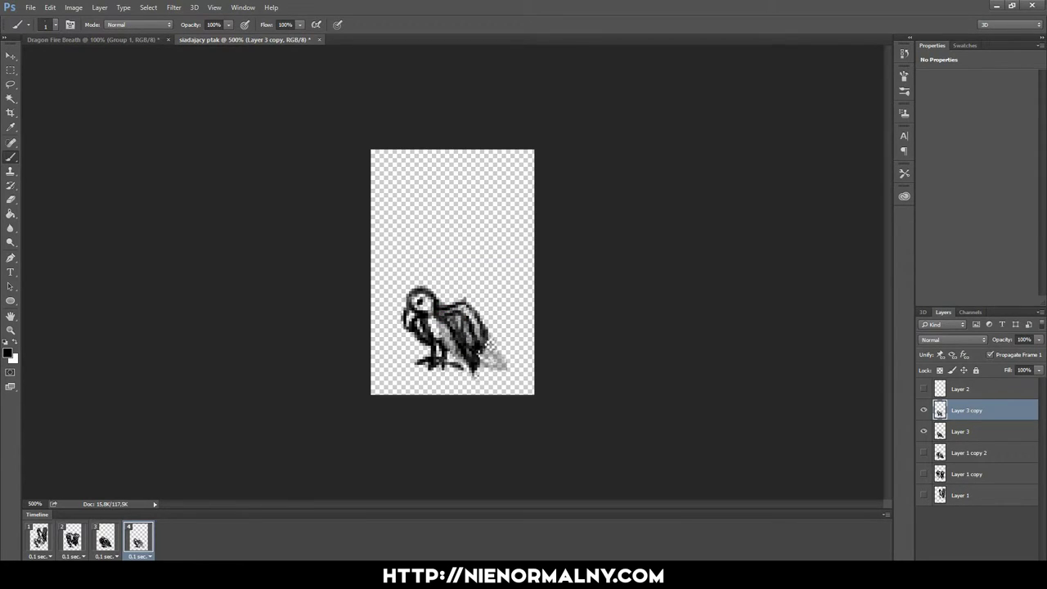
{"action": "left_click_drag", "start_coordinate": [453, 357], "coordinate": [489, 371]}
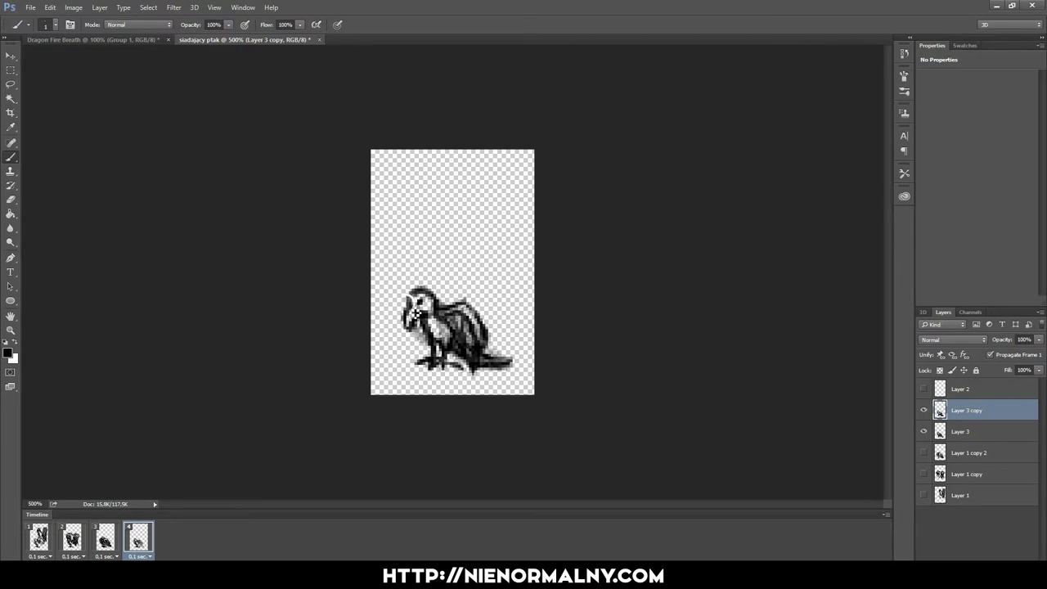
{"action": "left_click_drag", "start_coordinate": [415, 313], "coordinate": [419, 347]}
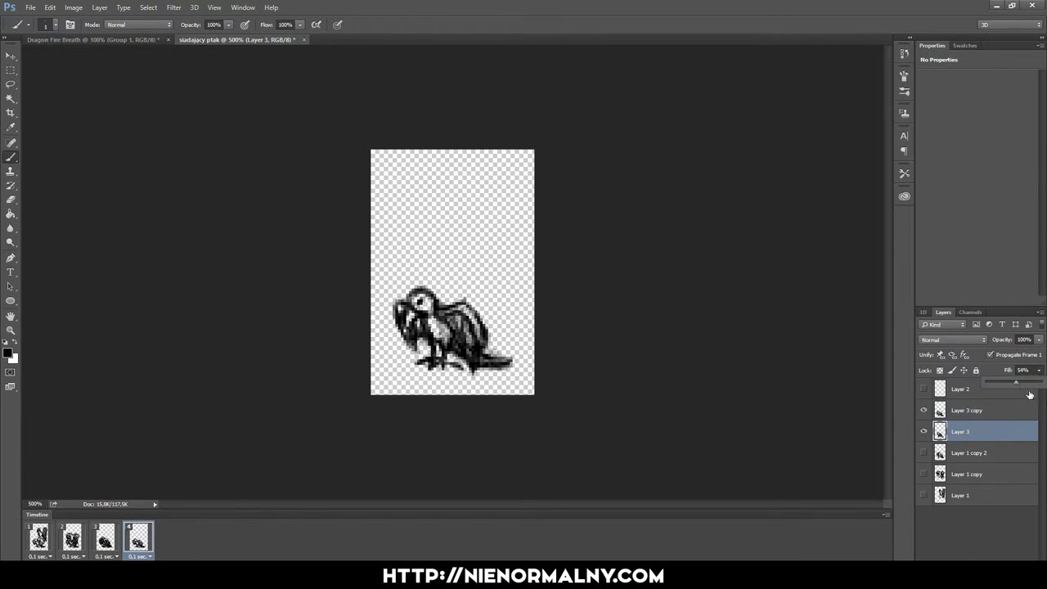
Step: Duplicate Layer 3 copy, erase the wing and tail, and paint a large striped raised wing plus neck and chest
{"action": "right_click", "coordinate": [974, 410]}
{"action": "left_click", "coordinate": [843, 123]}
{"action": "key", "text": "Return"}
{"action": "left_click_drag", "start_coordinate": [495, 323], "coordinate": [465, 358]}
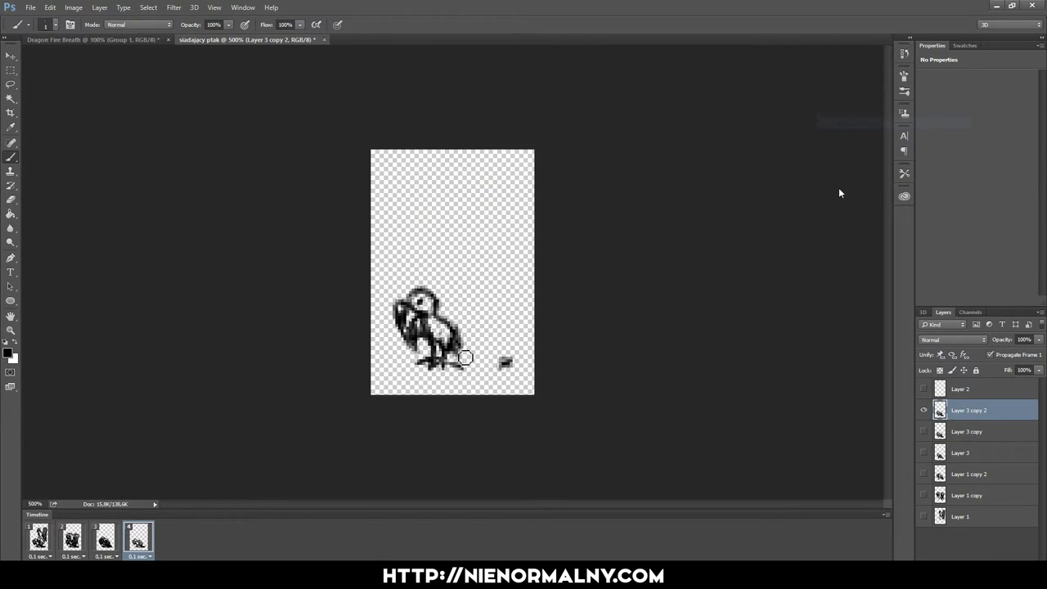
{"action": "mouse_move", "coordinate": [404, 302]}
{"action": "left_mouse_down"}
{"action": "mouse_move", "coordinate": [418, 348]}
{"action": "mouse_move", "coordinate": [458, 304]}
{"action": "mouse_move", "coordinate": [505, 283]}
{"action": "mouse_move", "coordinate": [453, 329]}
{"action": "mouse_move", "coordinate": [515, 299]}
{"action": "mouse_move", "coordinate": [523, 343]}
{"action": "left_mouse_up"}
{"action": "left_click_drag", "start_coordinate": [507, 303], "coordinate": [472, 354]}
{"action": "mouse_move", "coordinate": [407, 293]}
{"action": "left_mouse_down"}
{"action": "mouse_move", "coordinate": [413, 336]}
{"action": "mouse_move", "coordinate": [503, 368]}
{"action": "mouse_move", "coordinate": [503, 356]}
{"action": "left_mouse_up"}
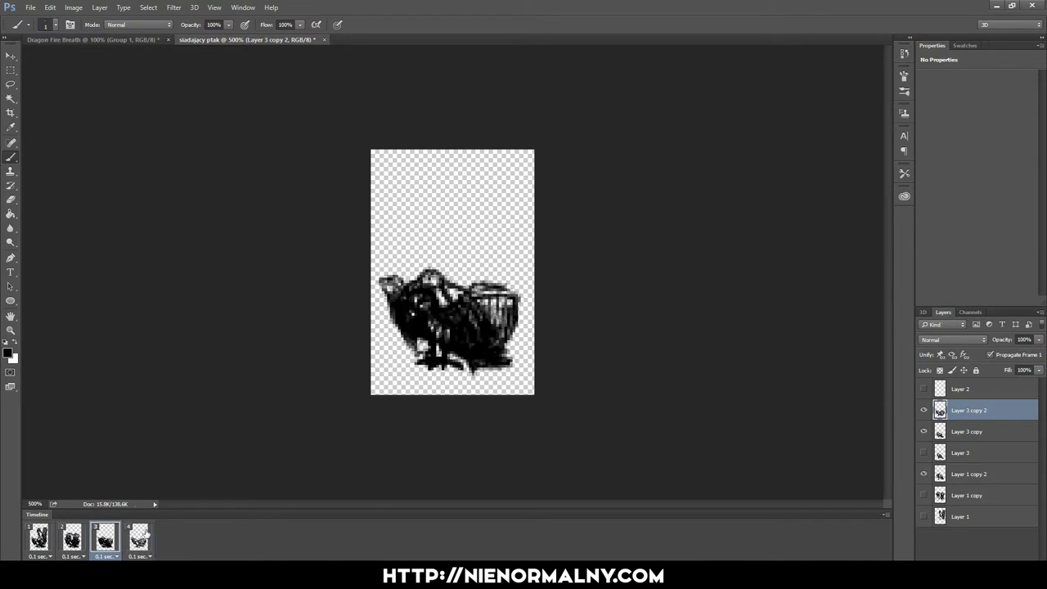
Step: Duplicate the current bird layer as Layer 3 copy 3
{"action": "key", "text": "Delete"}
{"action": "key", "text": "Escape"}
{"action": "right_click", "coordinate": [969, 410]}
{"action": "left_click", "coordinate": [900, 126]}
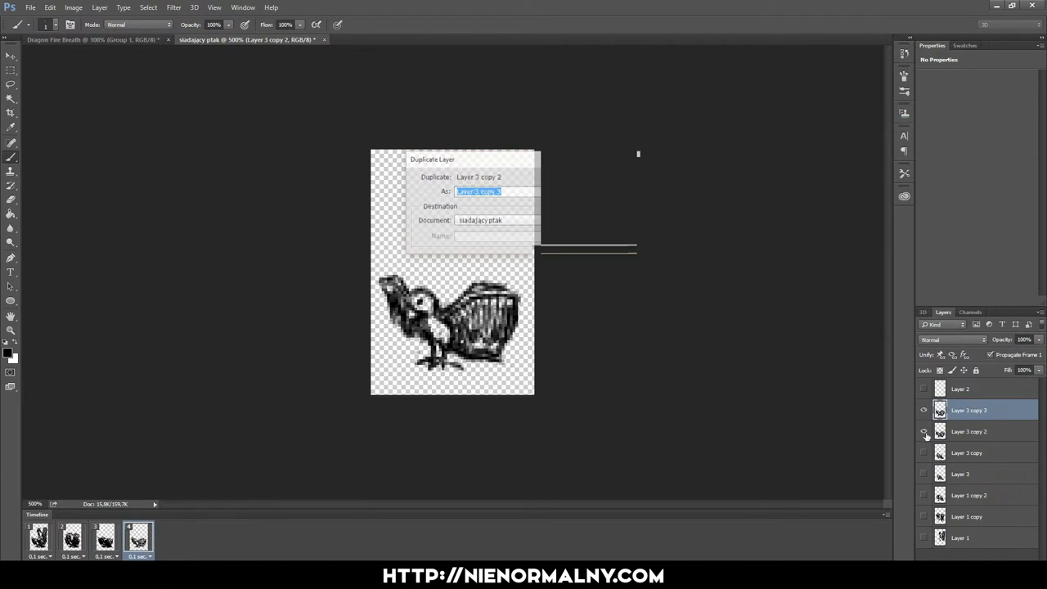
{"action": "key", "text": "Return"}
Step: Draw a raised wing on the bird, undoing and redoing edits, and preview the animation
{"action": "mouse_move", "coordinate": [442, 321]}
{"action": "left_mouse_down"}
{"action": "mouse_move", "coordinate": [507, 277]}
{"action": "mouse_move", "coordinate": [483, 344]}
{"action": "mouse_move", "coordinate": [487, 303]}
{"action": "left_mouse_up"}
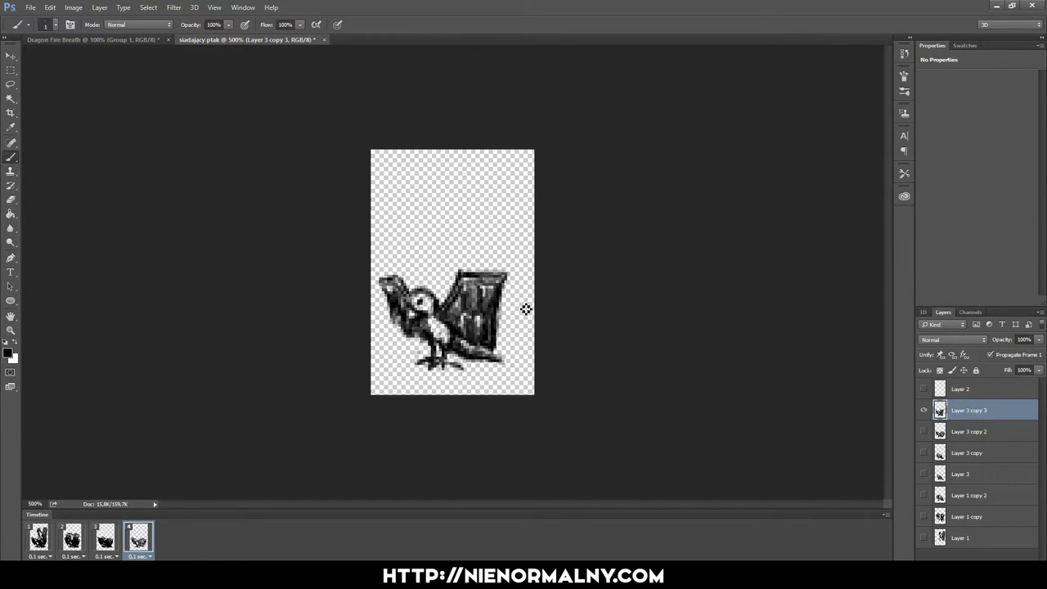
{"action": "left_click_drag", "start_coordinate": [396, 270], "coordinate": [391, 319]}
{"action": "key", "text": "ctrl+alt+z"}
{"action": "key", "text": "ctrl+alt+z"}
{"action": "key", "text": "ctrl+alt+z"}
{"action": "key", "text": "ctrl+alt+z"}
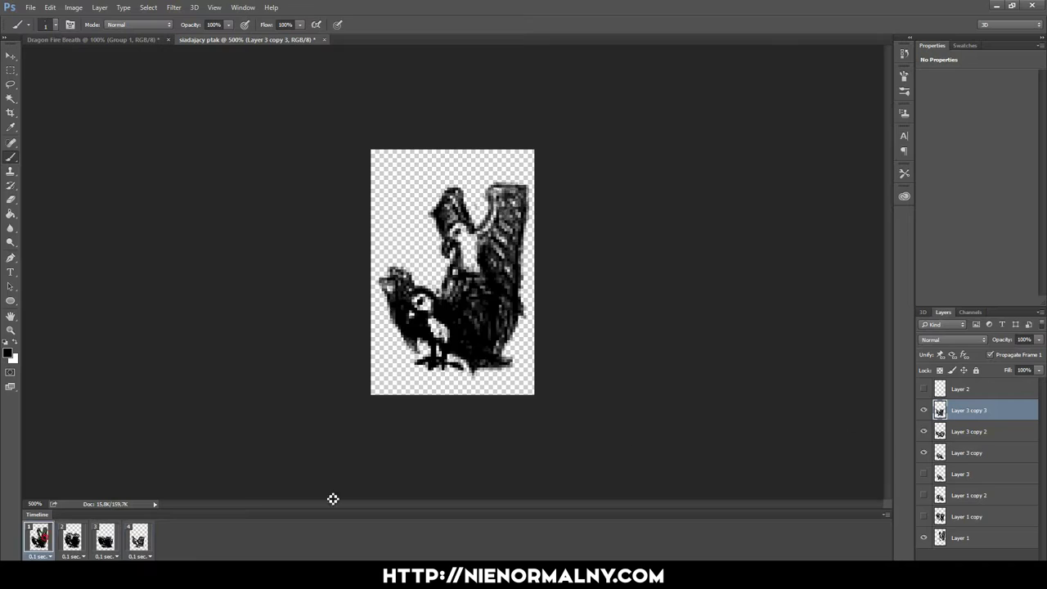
{"action": "key", "text": "ctrl+alt+z"}
{"action": "key", "text": "ctrl+alt+z"}
{"action": "key", "text": "ctrl+shift+z"}
{"action": "key", "text": "ctrl+shift+z"}
{"action": "key", "text": "ctrl+shift+z"}
{"action": "key", "text": "ctrl+shift+z"}
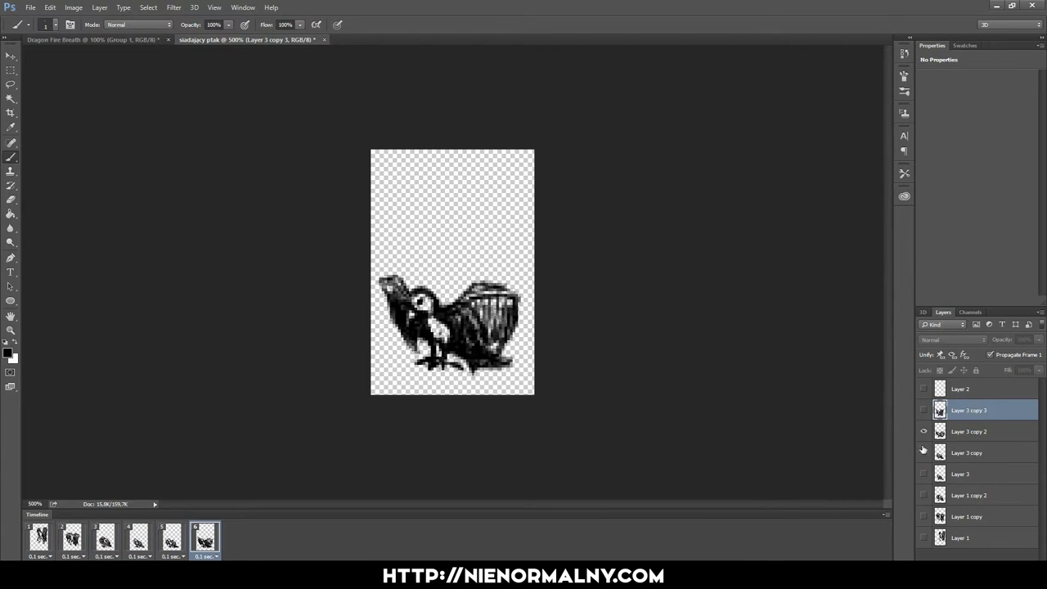
{"action": "key", "text": "ctrl+shift+z"}
{"action": "key", "text": "ctrl+shift+z"}
{"action": "key", "text": "space"}
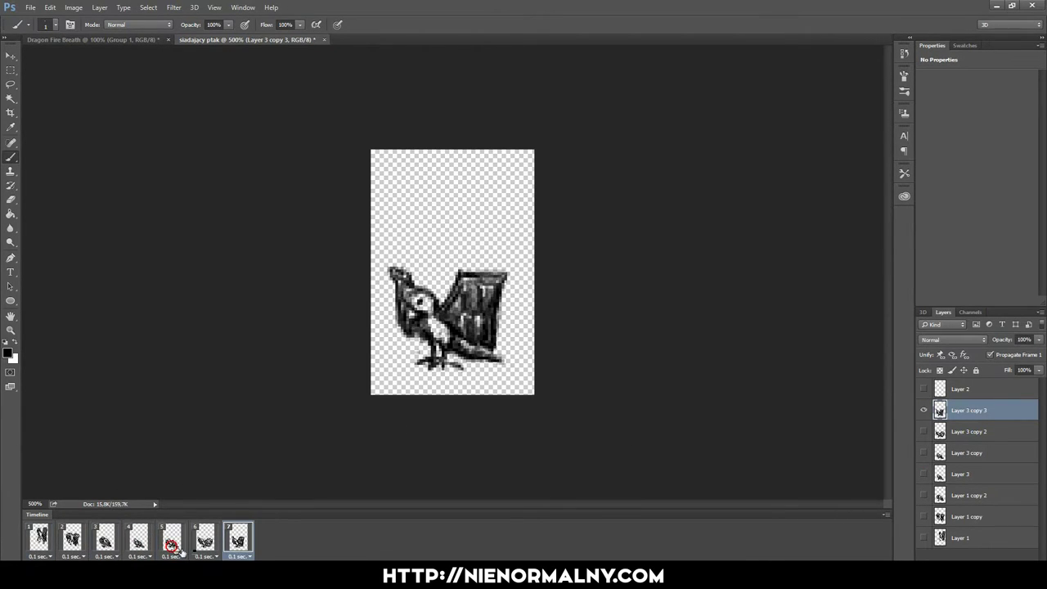
Step: Start a new pose on Layer 4, then add Layer 5 with a faded Layer 4 as reference
{"action": "key", "text": "ctrl+shift+alt+n"}
{"action": "left_click", "coordinate": [923, 431]}
{"action": "mouse_move", "coordinate": [414, 286]}
{"action": "left_mouse_down"}
{"action": "mouse_move", "coordinate": [434, 341]}
{"action": "mouse_move", "coordinate": [462, 324]}
{"action": "mouse_move", "coordinate": [425, 260]}
{"action": "mouse_move", "coordinate": [458, 302]}
{"action": "mouse_move", "coordinate": [463, 367]}
{"action": "mouse_move", "coordinate": [409, 326]}
{"action": "mouse_move", "coordinate": [425, 290]}
{"action": "left_mouse_up"}
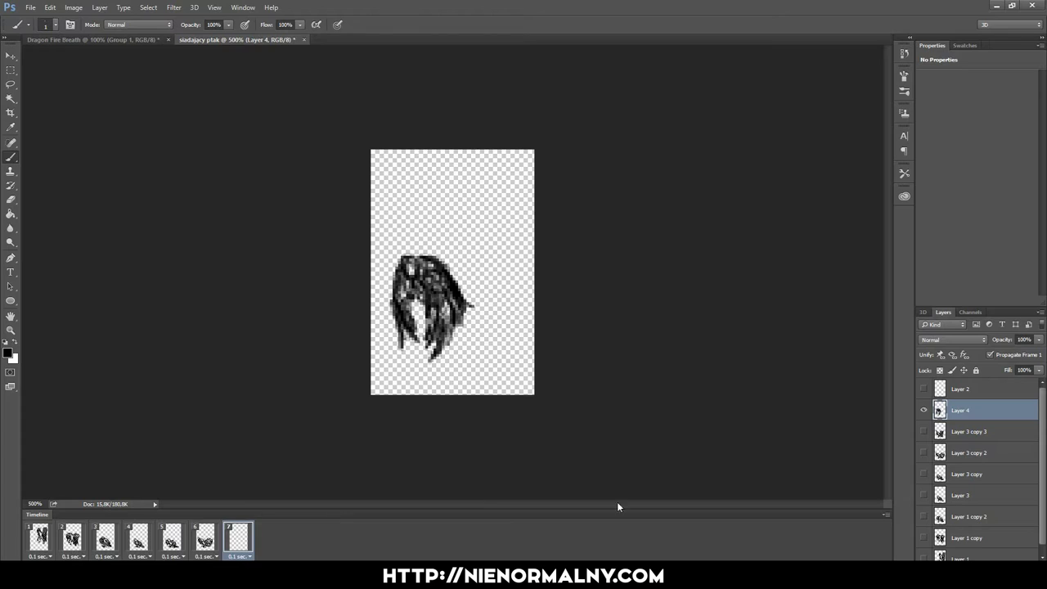
{"action": "key", "text": "ctrl+shift+alt+n"}
{"action": "left_click", "coordinate": [924, 431]}
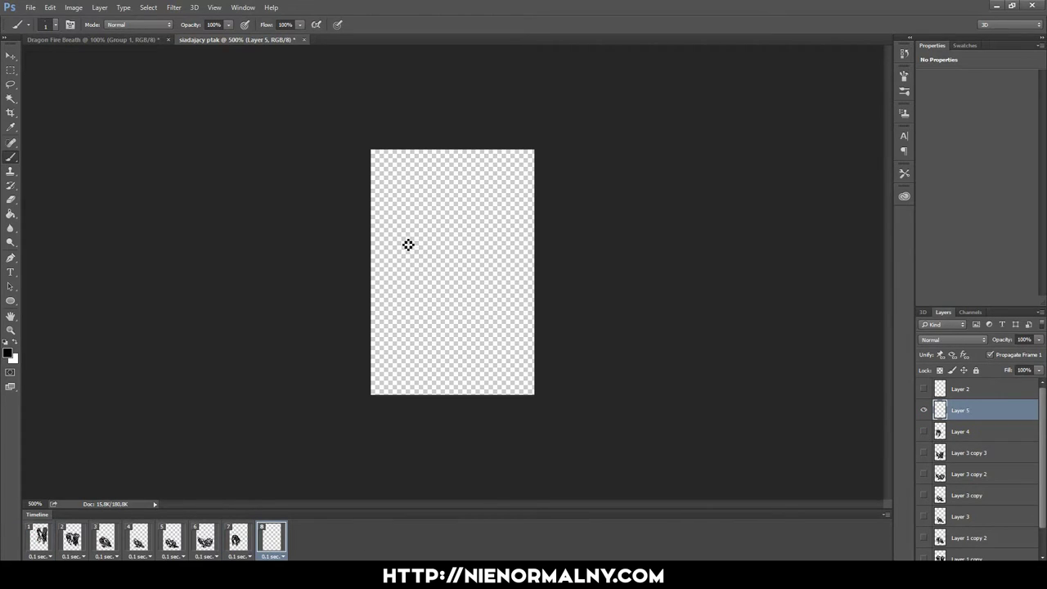
{"action": "left_click", "coordinate": [924, 431]}
{"action": "left_click", "coordinate": [959, 431]}
{"action": "left_click_drag", "start_coordinate": [1008, 370], "coordinate": [990, 370]}
{"action": "left_click", "coordinate": [959, 410]}
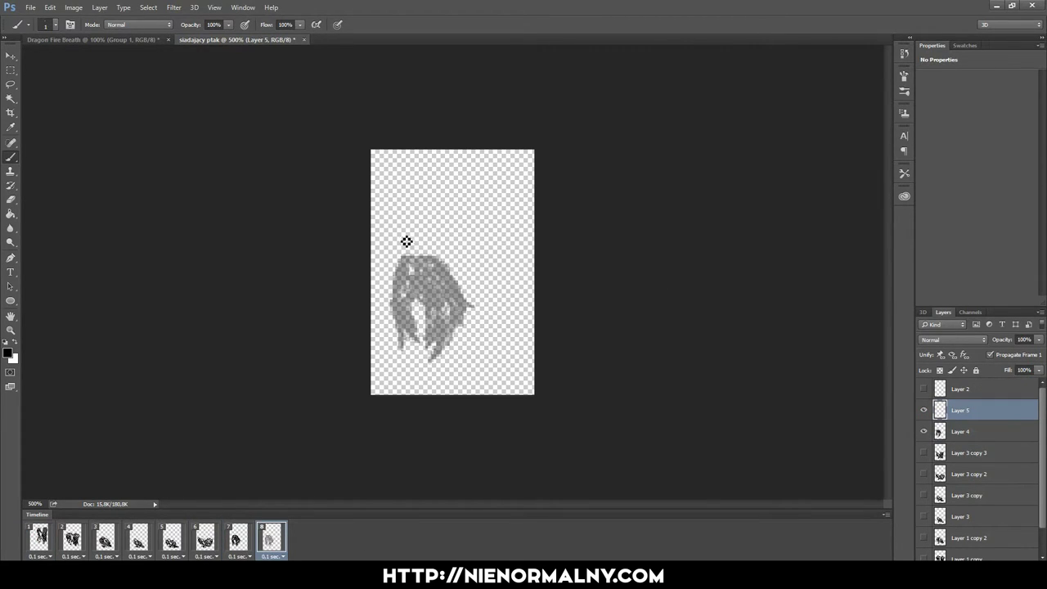
Step: Sketch the swooping bird with a dark wing on Layer 5 and hide the reference
{"action": "mouse_move", "coordinate": [381, 170]}
{"action": "left_mouse_down"}
{"action": "mouse_move", "coordinate": [402, 180]}
{"action": "mouse_move", "coordinate": [436, 260]}
{"action": "left_mouse_up"}
{"action": "mouse_move", "coordinate": [410, 205]}
{"action": "left_mouse_down"}
{"action": "mouse_move", "coordinate": [488, 287]}
{"action": "mouse_move", "coordinate": [393, 226]}
{"action": "left_mouse_up"}
{"action": "left_click", "coordinate": [961, 431]}
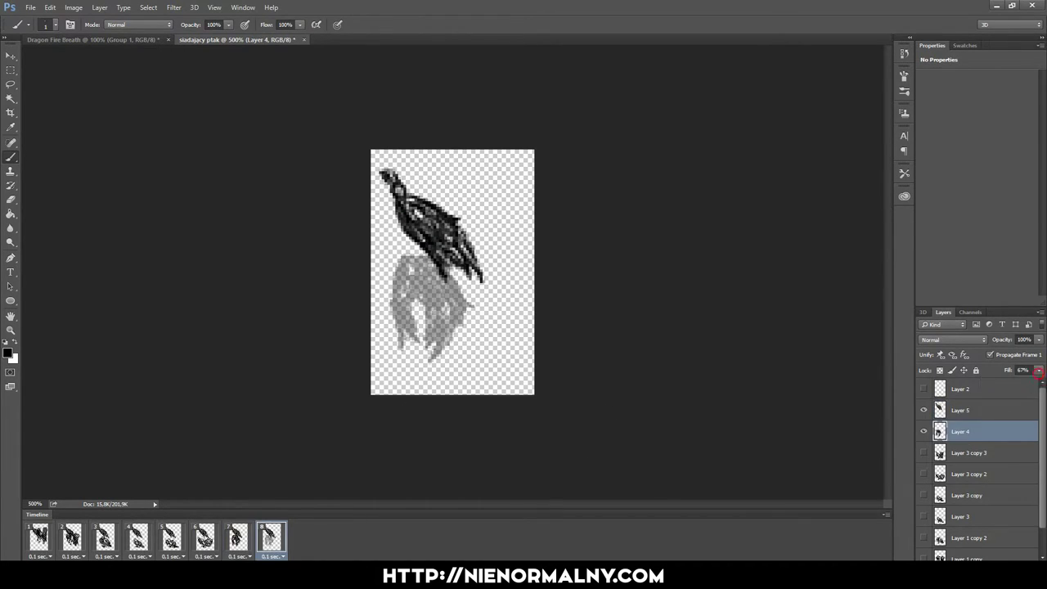
{"action": "left_click", "coordinate": [923, 431]}
Step: Rearrange the frame order, extend the sequence to 12 frames, and preview playback
{"action": "left_click", "coordinate": [139, 537]}
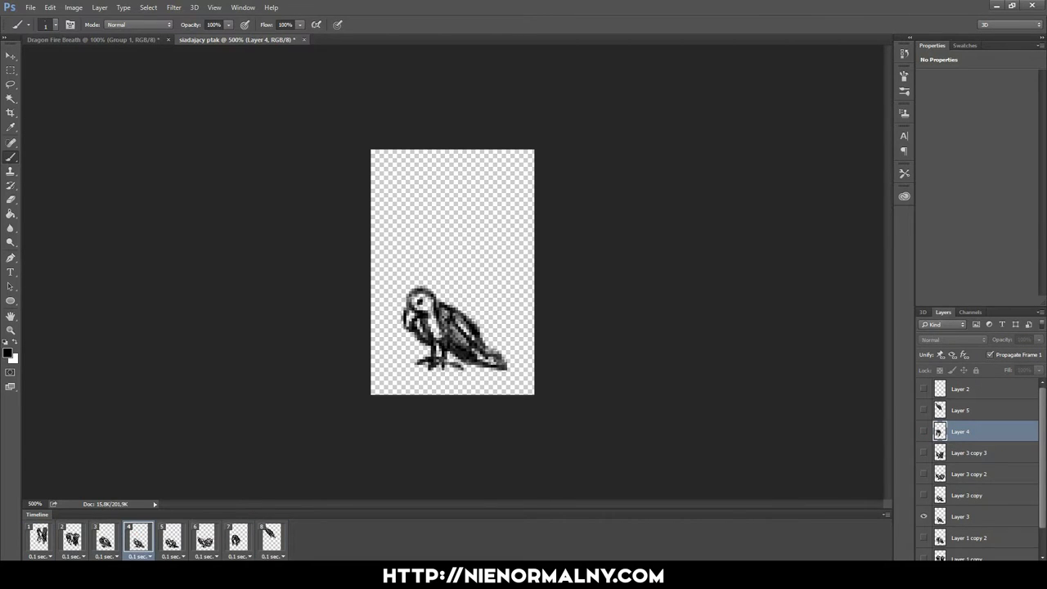
{"action": "left_click_drag", "start_coordinate": [139, 538], "coordinate": [278, 537]}
{"action": "left_click_drag", "start_coordinate": [122, 539], "coordinate": [122, 540]}
{"action": "key", "text": "space"}
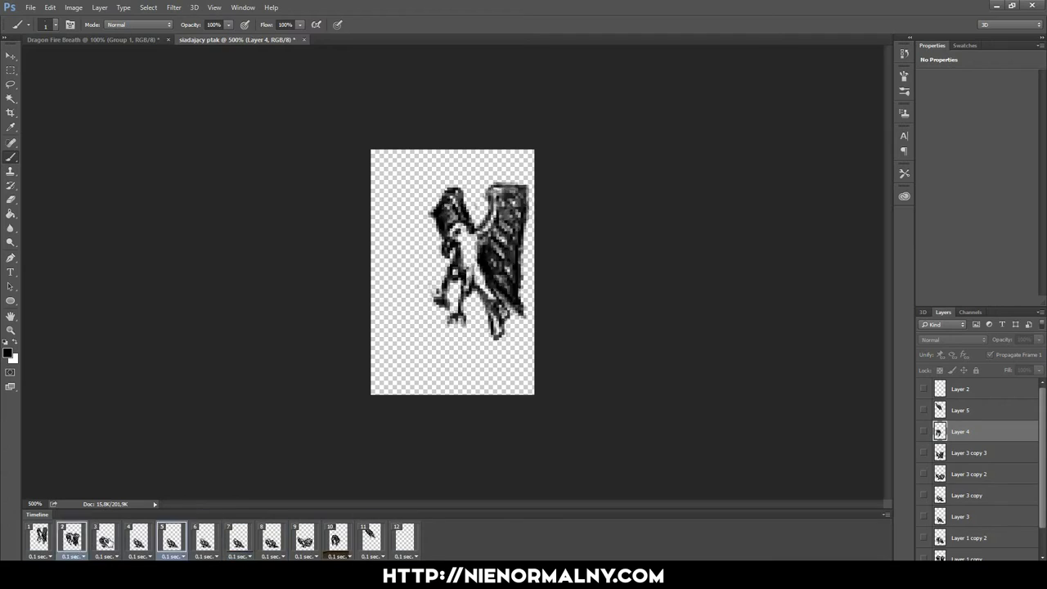
Step: Scale the flying bird on Layer 5 down to about 77% with Free Transform
{"action": "left_click", "coordinate": [961, 410]}
{"action": "key", "text": "ctrl+t"}
{"action": "left_click_drag", "start_coordinate": [495, 298], "coordinate": [471, 271]}
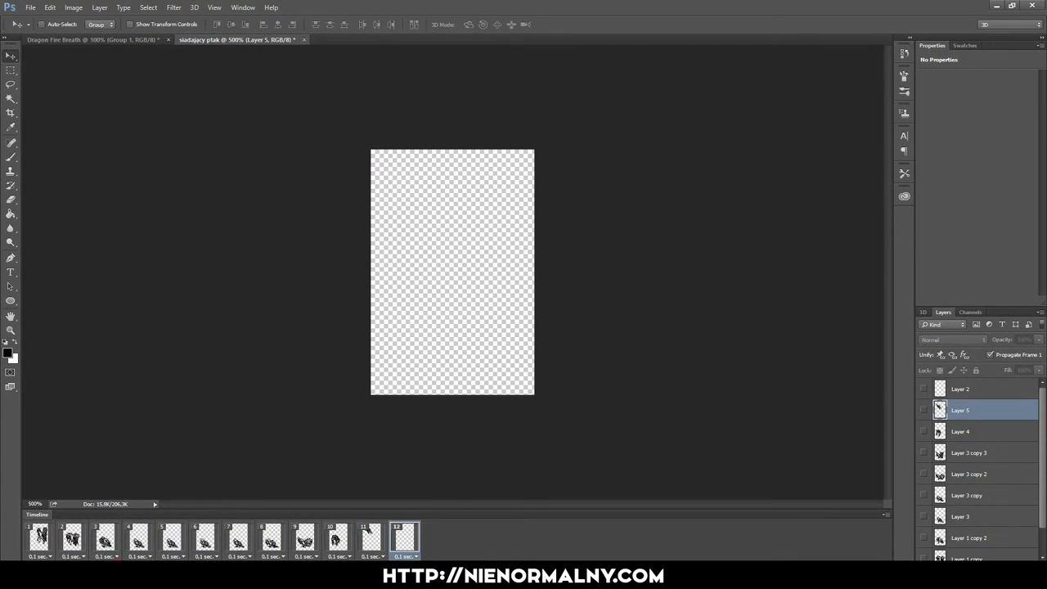
Step: Shrink the frame-1 bird toward the upper right and paint its body and upper wing brown
{"action": "left_click_drag", "start_coordinate": [397, 350], "coordinate": [455, 274]}
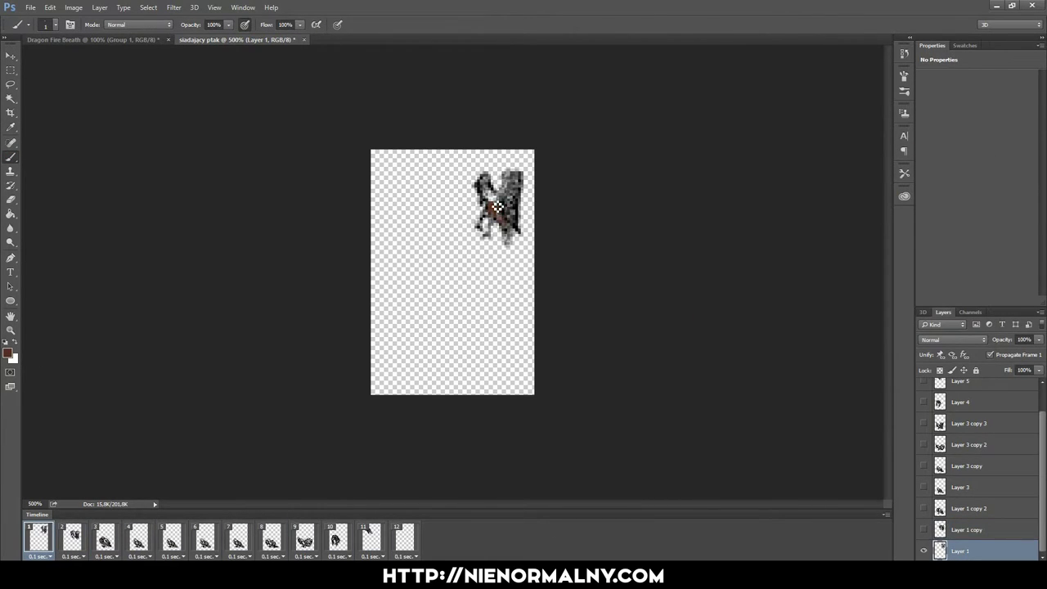
{"action": "left_click_drag", "start_coordinate": [497, 207], "coordinate": [517, 190]}
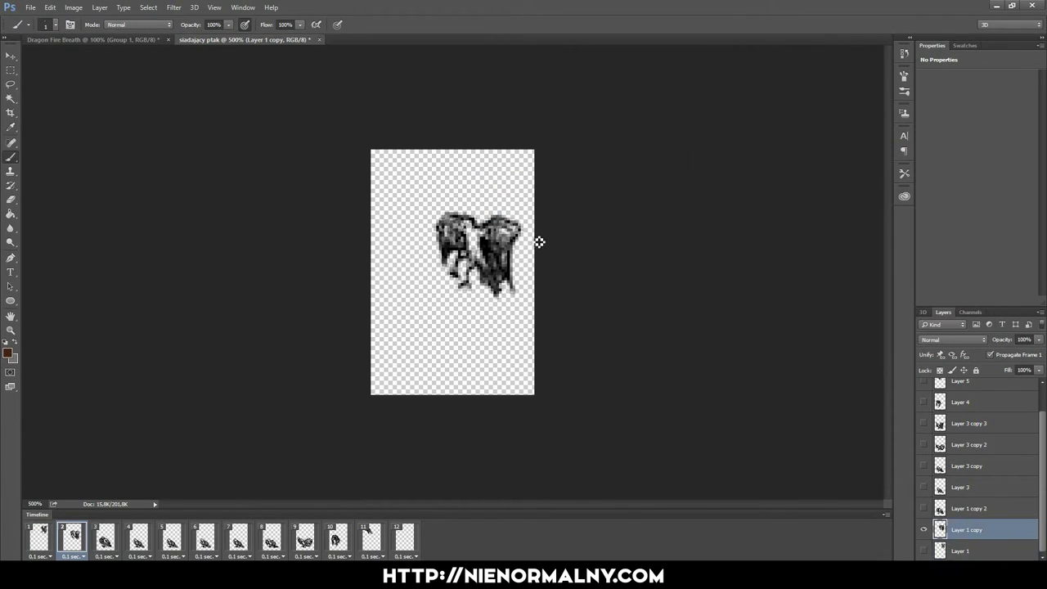
{"action": "left_click_drag", "start_coordinate": [472, 241], "coordinate": [476, 233]}
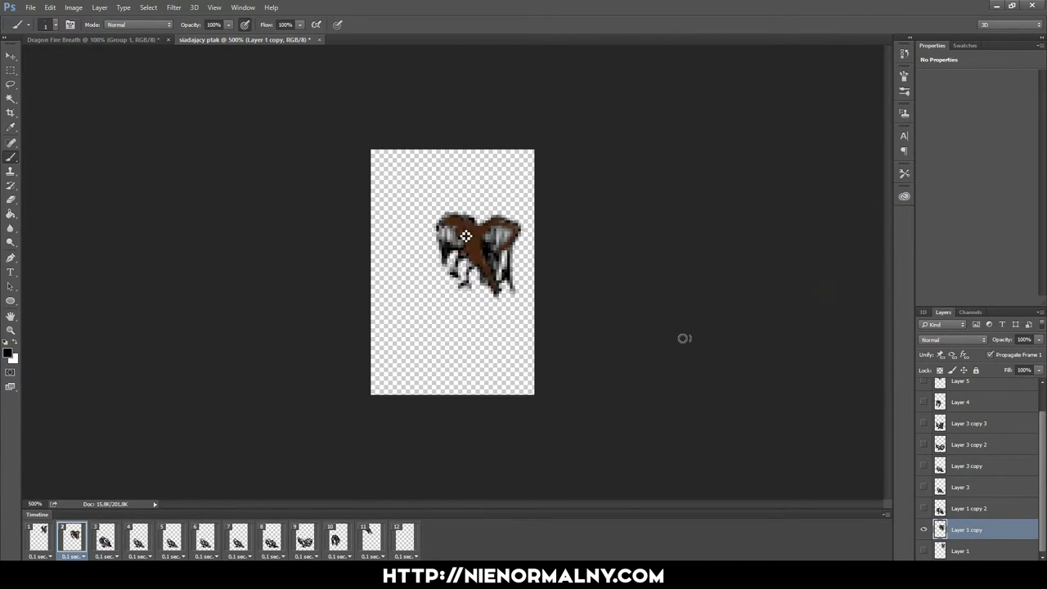
Step: In frame 3, paint the bird's chest, wing and body dark brown, with orange for the beak
{"action": "left_click", "coordinate": [105, 538]}
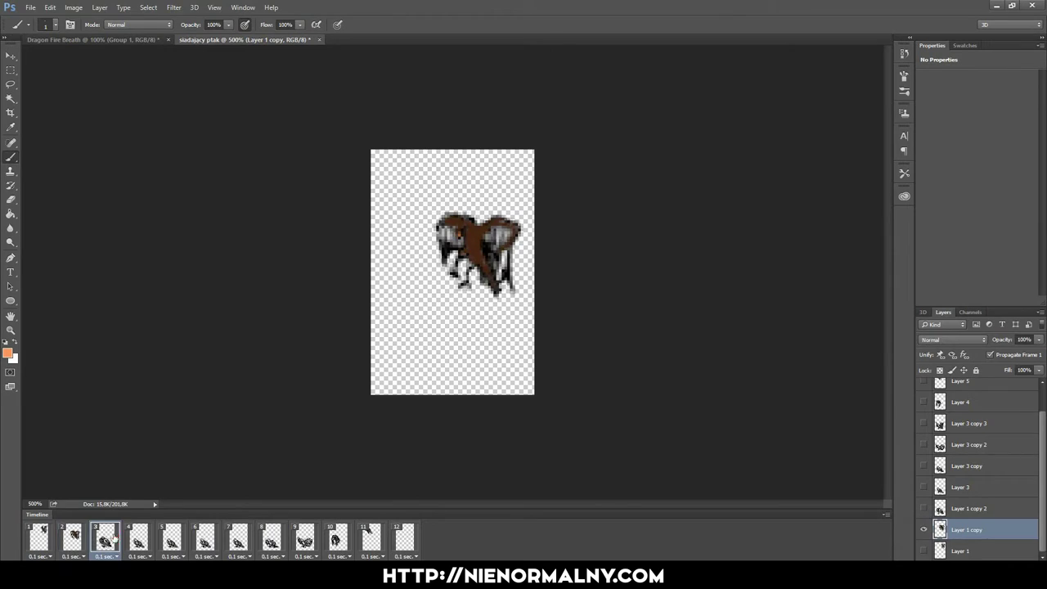
{"action": "mouse_move", "coordinate": [443, 309]}
{"action": "left_mouse_down"}
{"action": "mouse_move", "coordinate": [458, 323]}
{"action": "mouse_move", "coordinate": [465, 311]}
{"action": "left_mouse_up"}
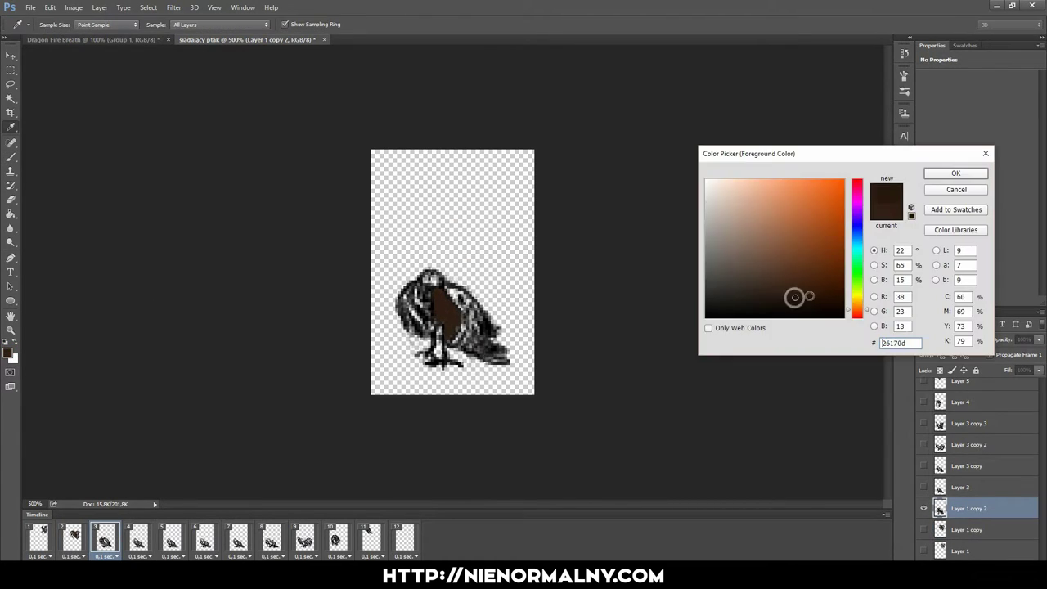
{"action": "left_click", "coordinate": [8, 355]}
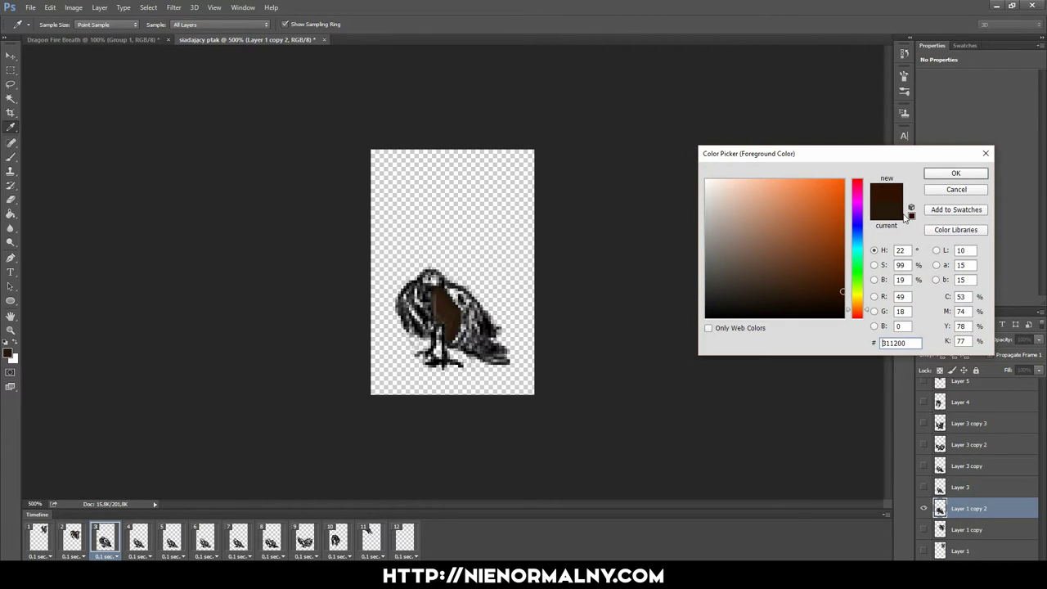
{"action": "key", "text": "Return"}
{"action": "left_click", "coordinate": [12, 157]}
{"action": "mouse_move", "coordinate": [473, 304]}
{"action": "left_mouse_down"}
{"action": "mouse_move", "coordinate": [491, 332]}
{"action": "mouse_move", "coordinate": [478, 354]}
{"action": "left_mouse_up"}
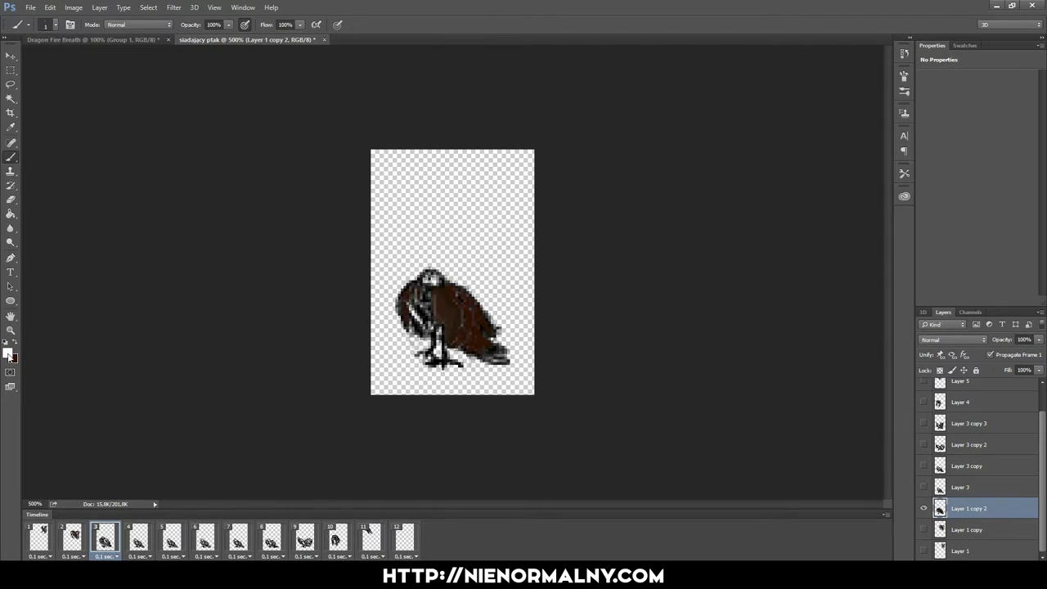
{"action": "key", "text": "x"}
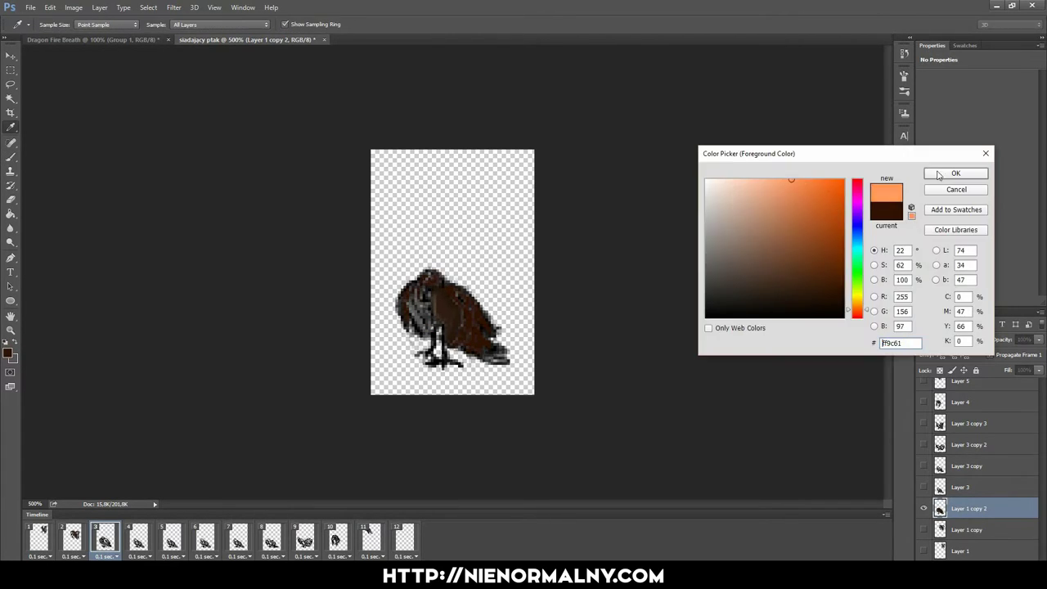
{"action": "key", "text": "d"}
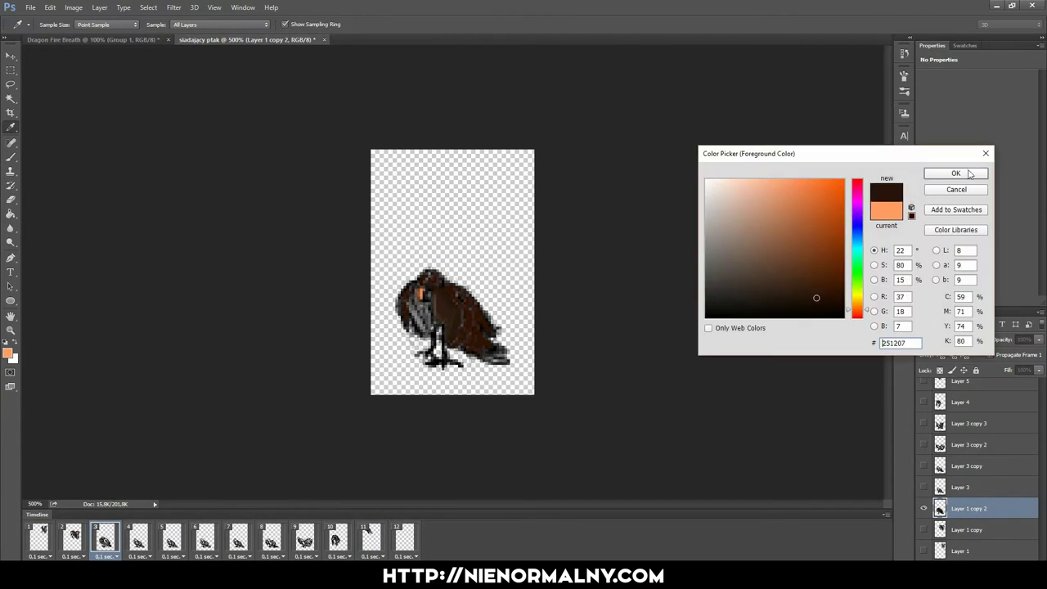
Step: In frame 4, paint the grey bird dark brown and switch to orange for its beak
{"action": "key", "text": "Right"}
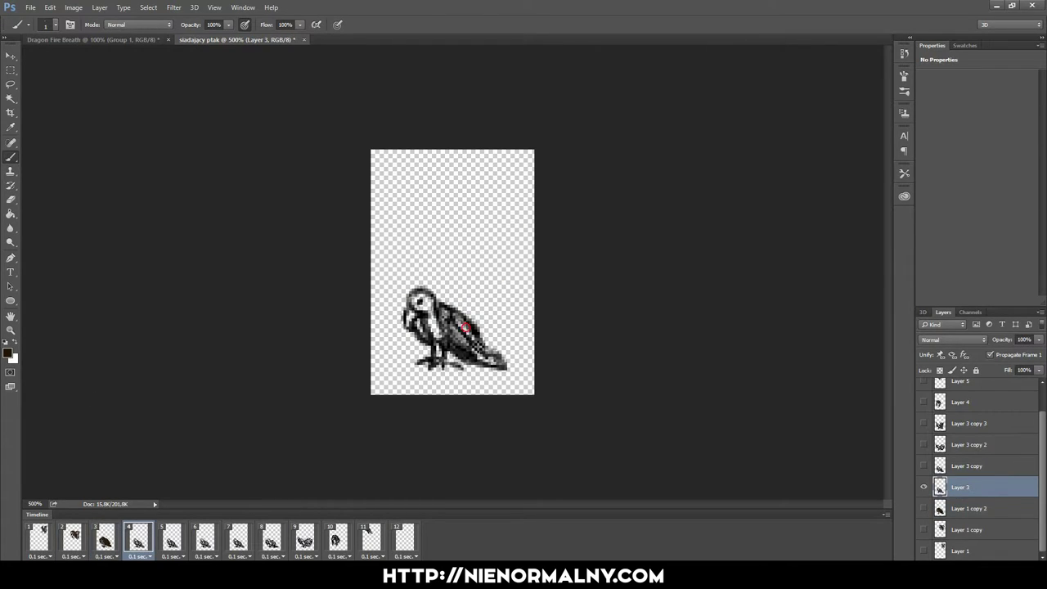
{"action": "mouse_move", "coordinate": [464, 328]}
{"action": "left_mouse_down"}
{"action": "mouse_move", "coordinate": [454, 315]}
{"action": "mouse_move", "coordinate": [490, 360]}
{"action": "mouse_move", "coordinate": [421, 331]}
{"action": "mouse_move", "coordinate": [427, 306]}
{"action": "mouse_move", "coordinate": [408, 323]}
{"action": "left_mouse_up"}
{"action": "key", "text": "x"}
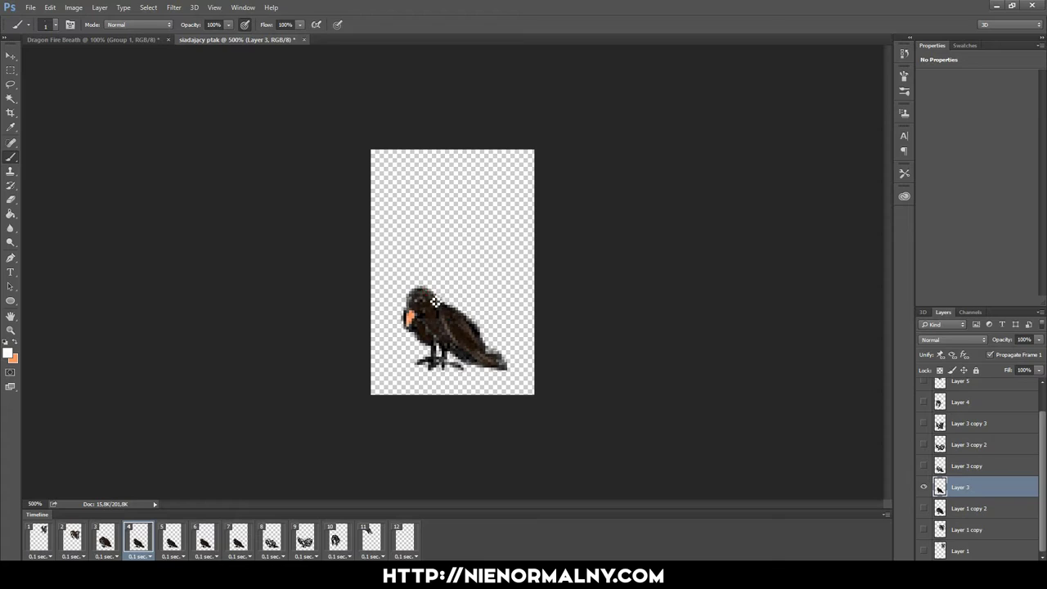
{"action": "key", "text": "Left"}
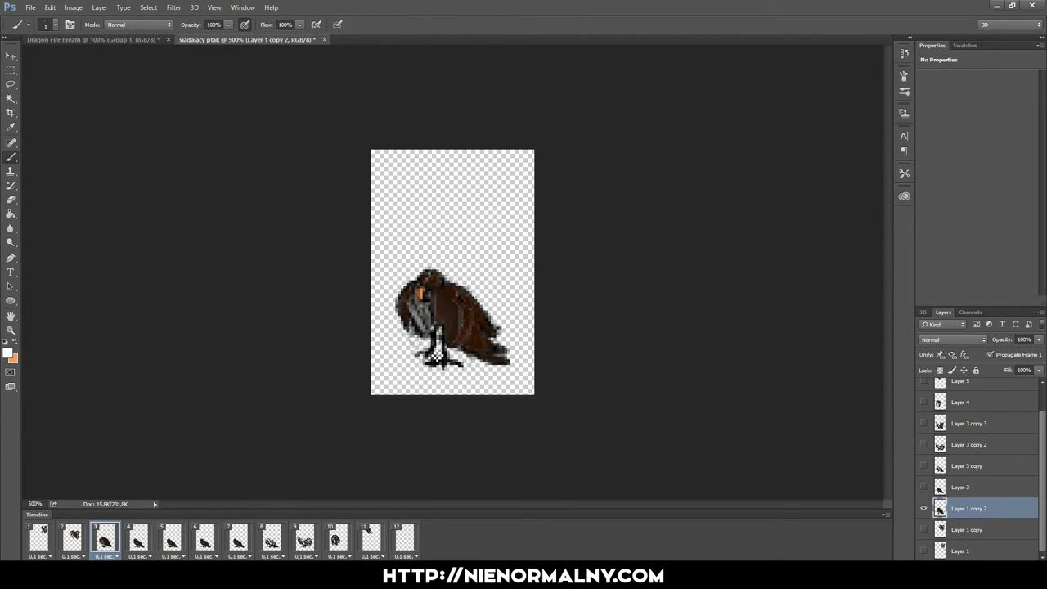
{"action": "key", "text": "Right"}
{"action": "key", "text": "Right"}
{"action": "key", "text": "Right"}
{"action": "key", "text": "Right"}
{"action": "key", "text": "Right"}
{"action": "key", "text": "Right"}
{"action": "key", "text": "Right"}
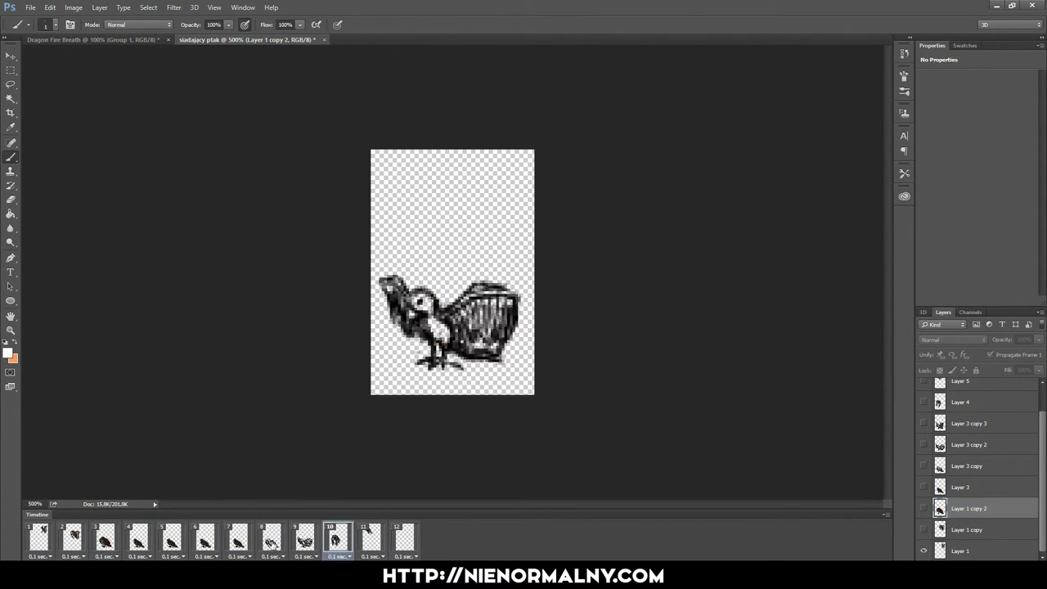
Step: Repaint the frame-8 bird with a darker body and an orange dab on its head
{"action": "key", "text": "Left"}
{"action": "key", "text": "Left"}
{"action": "left_click", "coordinate": [13, 357]}
{"action": "key", "text": "Escape"}
{"action": "key", "text": "d"}
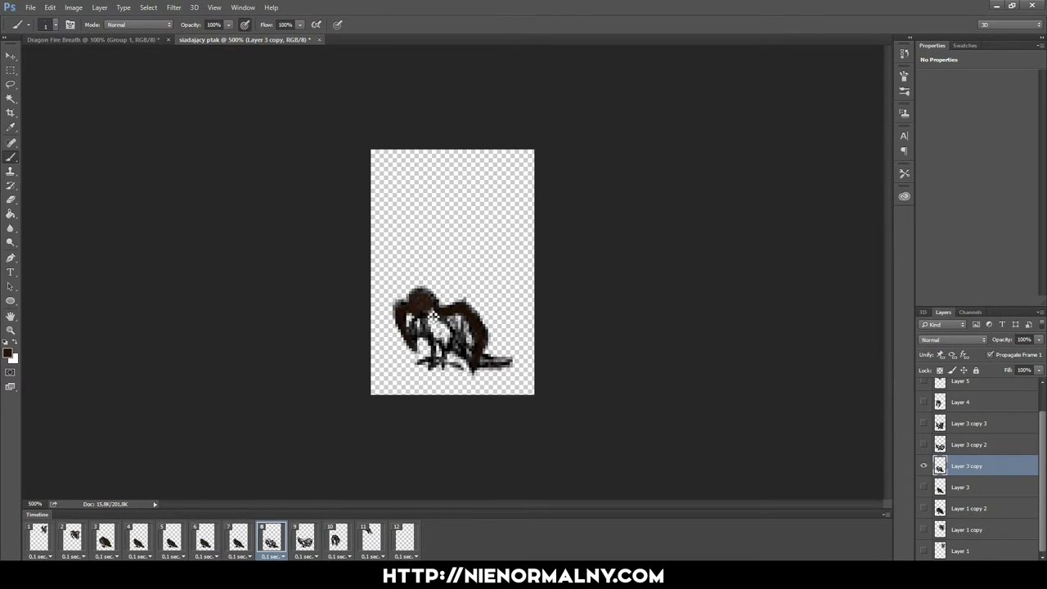
{"action": "mouse_move", "coordinate": [437, 339]}
{"action": "left_mouse_down"}
{"action": "mouse_move", "coordinate": [452, 333]}
{"action": "mouse_move", "coordinate": [413, 332]}
{"action": "mouse_move", "coordinate": [479, 352]}
{"action": "left_mouse_up"}
{"action": "left_click", "coordinate": [11, 354]}
{"action": "left_click", "coordinate": [795, 205]}
{"action": "left_click", "coordinate": [953, 172]}
{"action": "left_click", "coordinate": [12, 354]}
{"action": "left_click_drag", "start_coordinate": [454, 314], "coordinate": [464, 326]}
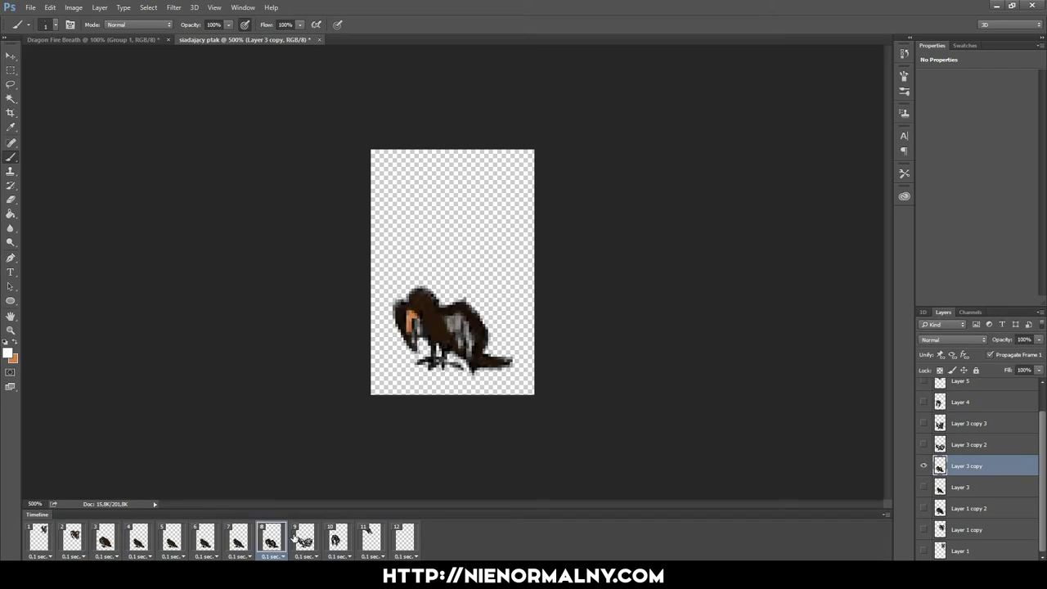
Step: Paint the Layer 3 copy 2 bird brown with grey, white-striped wings and an orange beak
{"action": "left_click", "coordinate": [982, 450]}
{"action": "mouse_move", "coordinate": [450, 348]}
{"action": "left_mouse_down"}
{"action": "mouse_move", "coordinate": [413, 294]}
{"action": "mouse_move", "coordinate": [515, 292]}
{"action": "left_mouse_up"}
{"action": "mouse_move", "coordinate": [383, 282]}
{"action": "left_mouse_down"}
{"action": "mouse_move", "coordinate": [491, 311]}
{"action": "mouse_move", "coordinate": [418, 327]}
{"action": "left_mouse_up"}
{"action": "key", "text": "x"}
{"action": "mouse_move", "coordinate": [462, 301]}
{"action": "left_mouse_down"}
{"action": "mouse_move", "coordinate": [499, 351]}
{"action": "mouse_move", "coordinate": [443, 371]}
{"action": "left_mouse_up"}
{"action": "left_click_drag", "start_coordinate": [413, 311], "coordinate": [409, 327]}
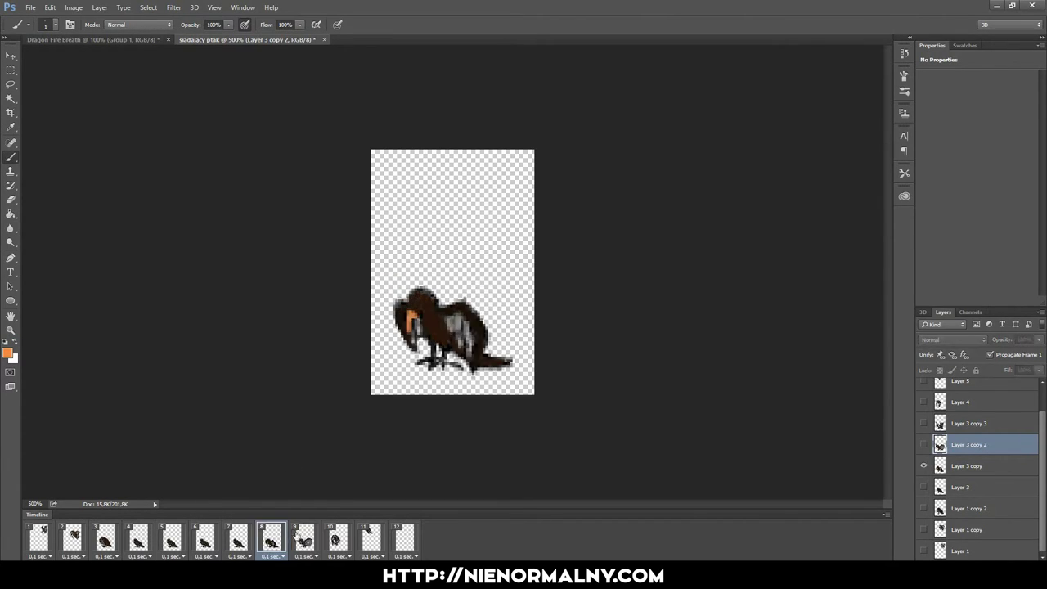
Step: Paint the frame-10 bird's wing, head and neck dark brown with orange accents
{"action": "left_click", "coordinate": [337, 539]}
{"action": "left_click", "coordinate": [342, 542]}
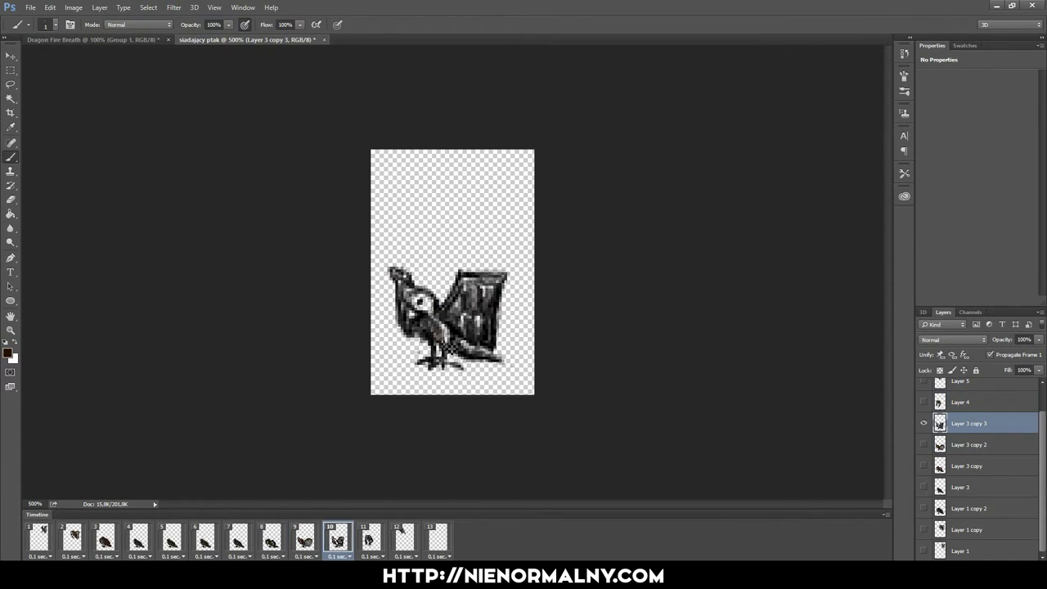
{"action": "left_click_drag", "start_coordinate": [458, 277], "coordinate": [504, 286]}
{"action": "mouse_move", "coordinate": [410, 288]}
{"action": "left_mouse_down"}
{"action": "mouse_move", "coordinate": [441, 316]}
{"action": "mouse_move", "coordinate": [487, 331]}
{"action": "left_mouse_up"}
{"action": "left_click", "coordinate": [8, 354]}
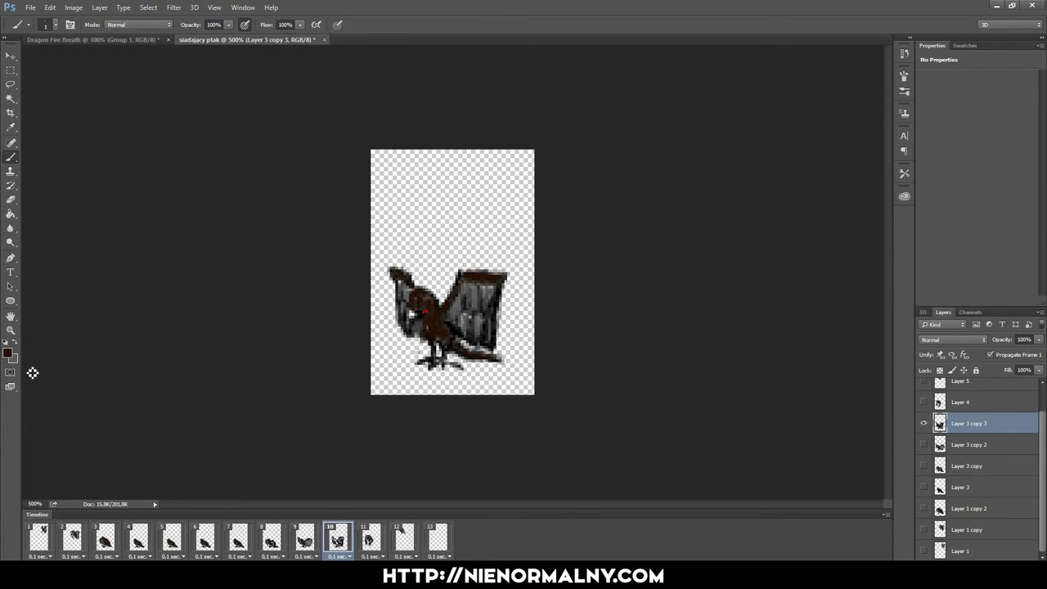
{"action": "key", "text": "x"}
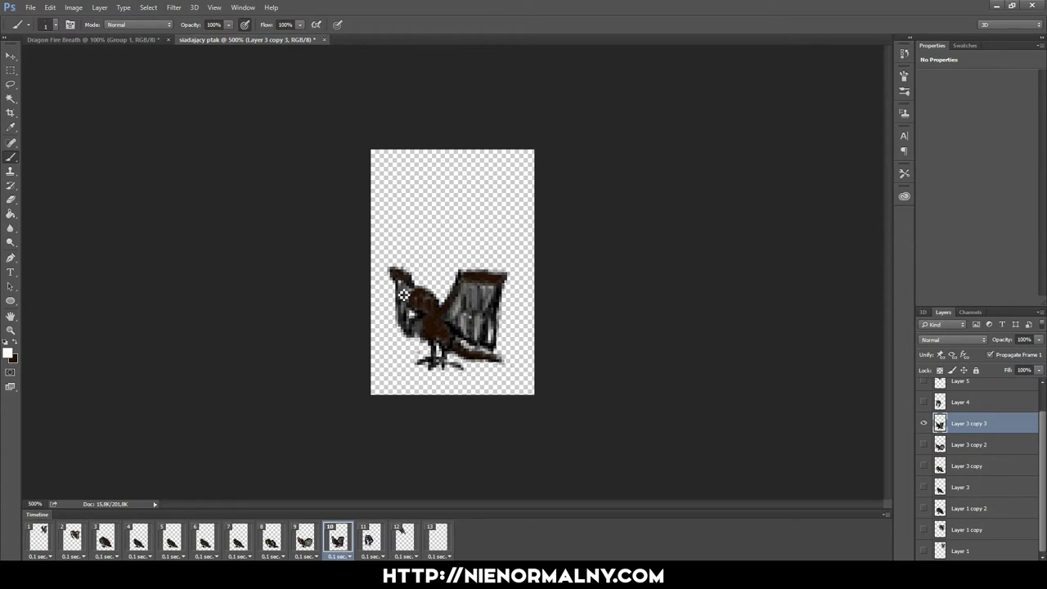
{"action": "left_click", "coordinate": [8, 352]}
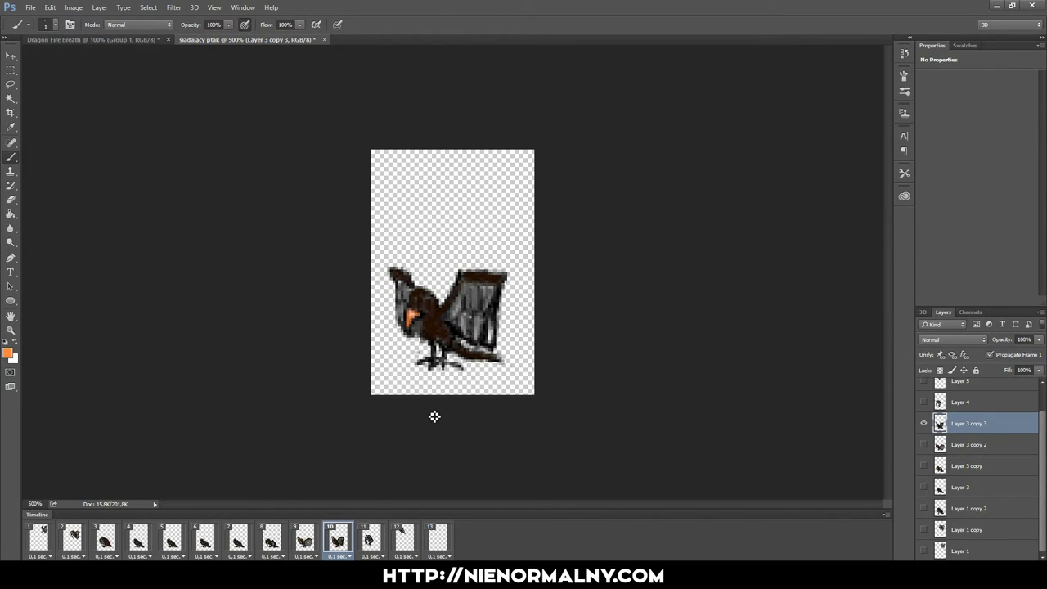
{"action": "key", "text": "Right"}
{"action": "left_click", "coordinate": [9, 353]}
Step: Paint the remaining grey patch on the frame-11 bird dark brown
{"action": "left_click", "coordinate": [949, 171]}
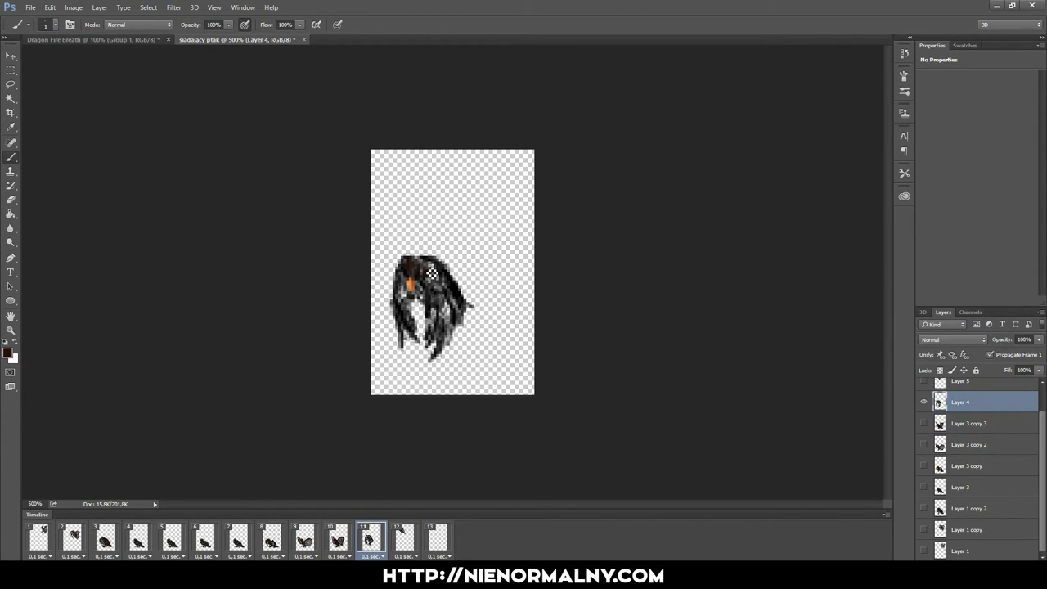
{"action": "mouse_move", "coordinate": [425, 270]}
{"action": "left_mouse_down"}
{"action": "mouse_move", "coordinate": [457, 302]}
{"action": "mouse_move", "coordinate": [451, 339]}
{"action": "left_mouse_up"}
{"action": "key", "text": "x"}
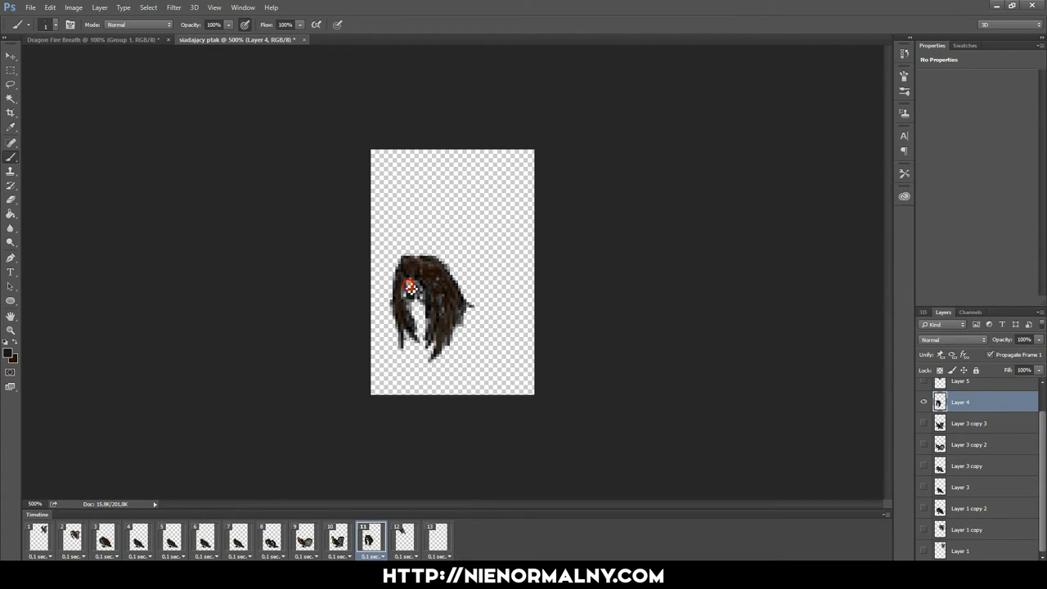
Step: Step to frame 12 and play the animation through on the timeline
{"action": "key", "text": "Right"}
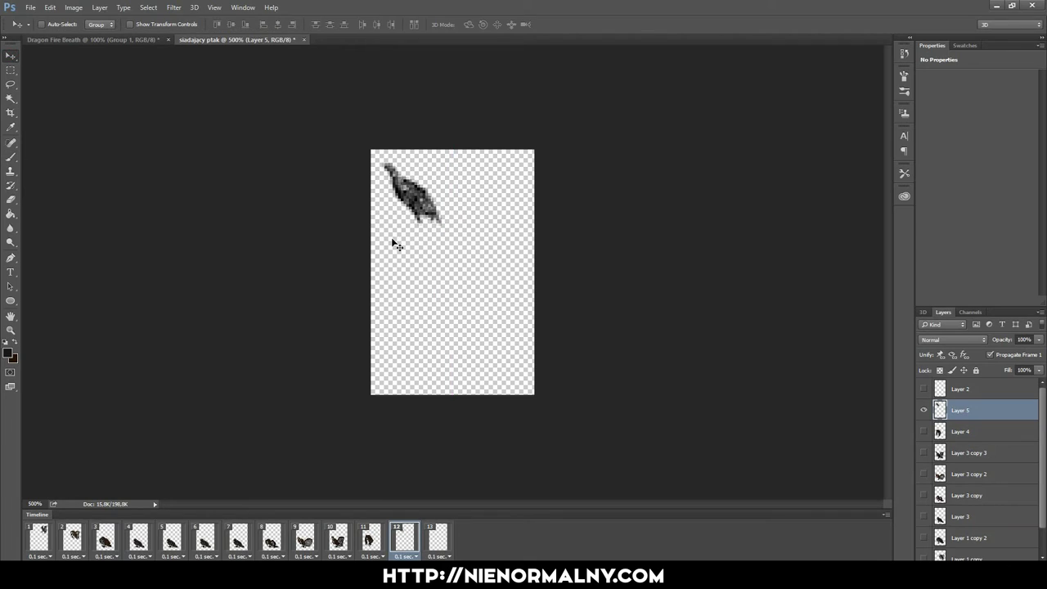
{"action": "key", "text": "space"}
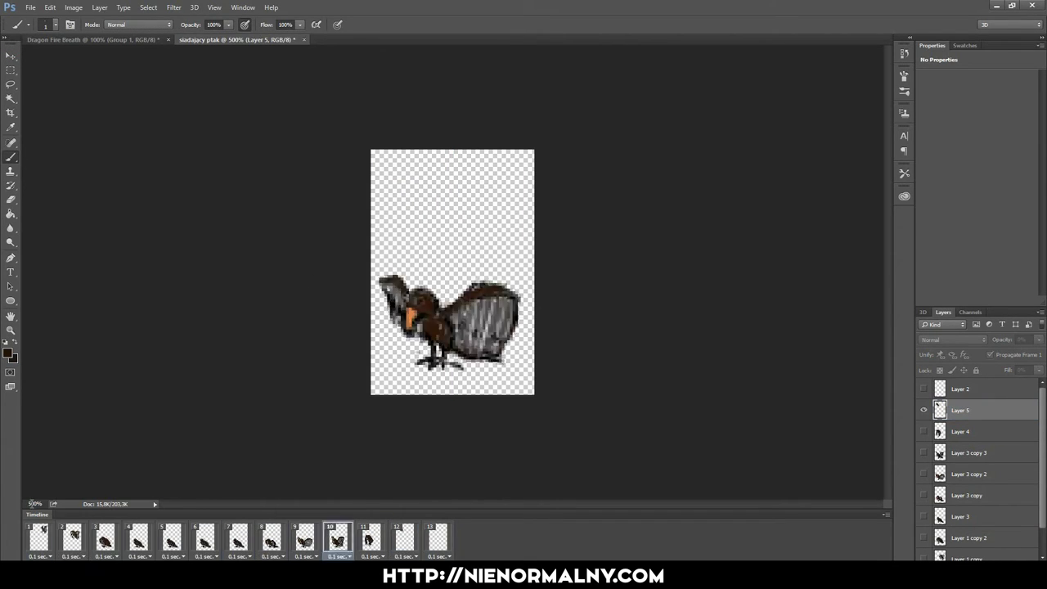
{"action": "key", "text": "ctrl+1"}
{"action": "left_click", "coordinate": [174, 7]}
{"action": "key", "text": "Escape"}
{"action": "key", "text": "space"}
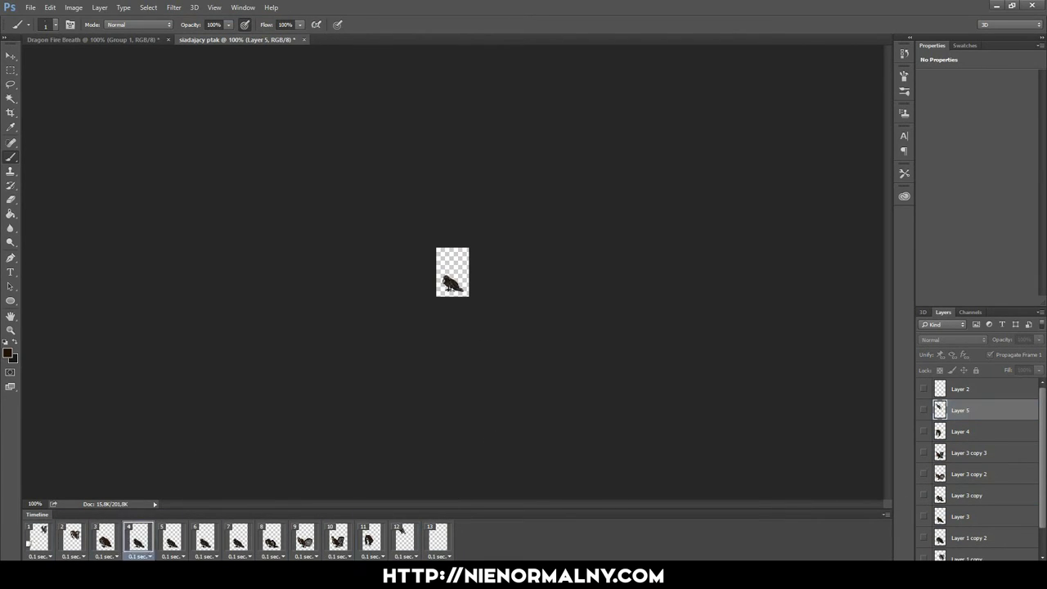
Step: Zoom in on frame 12 and undo/redo to compare the bird's dark brown fill
{"action": "left_click", "coordinate": [173, 7]}
{"action": "key", "text": "Escape"}
{"action": "left_click", "coordinate": [173, 7]}
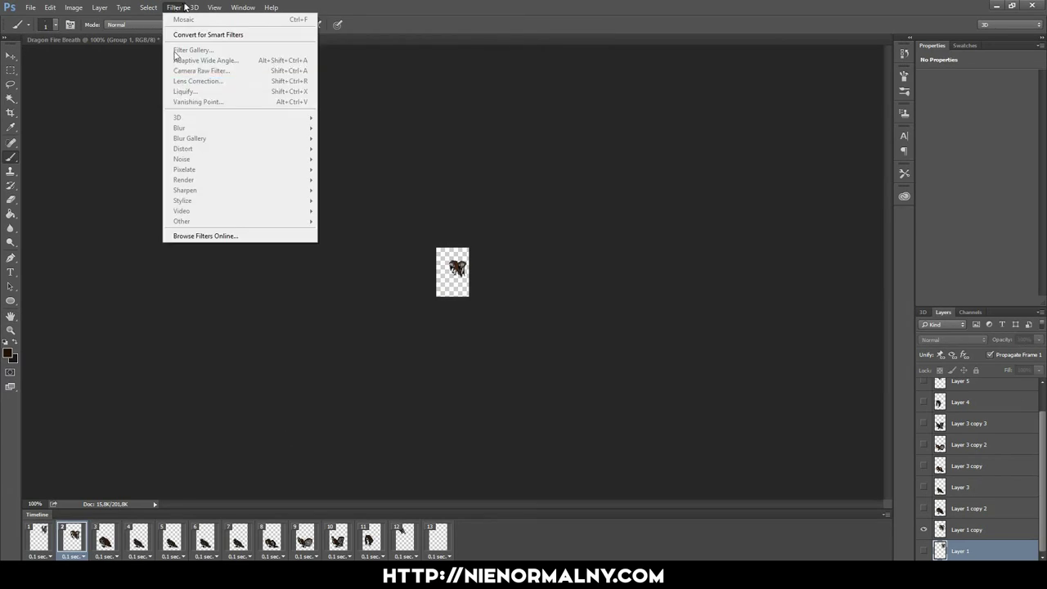
{"action": "key", "text": "Escape"}
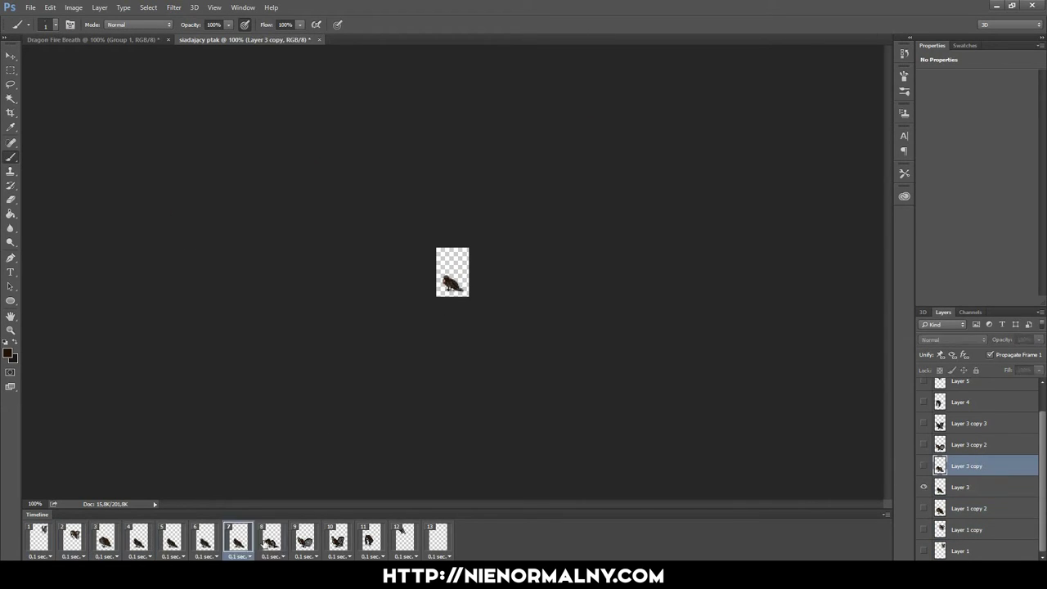
{"action": "scroll", "coordinate": [477, 300], "scroll_direction": "up", "scroll_amount": 5}
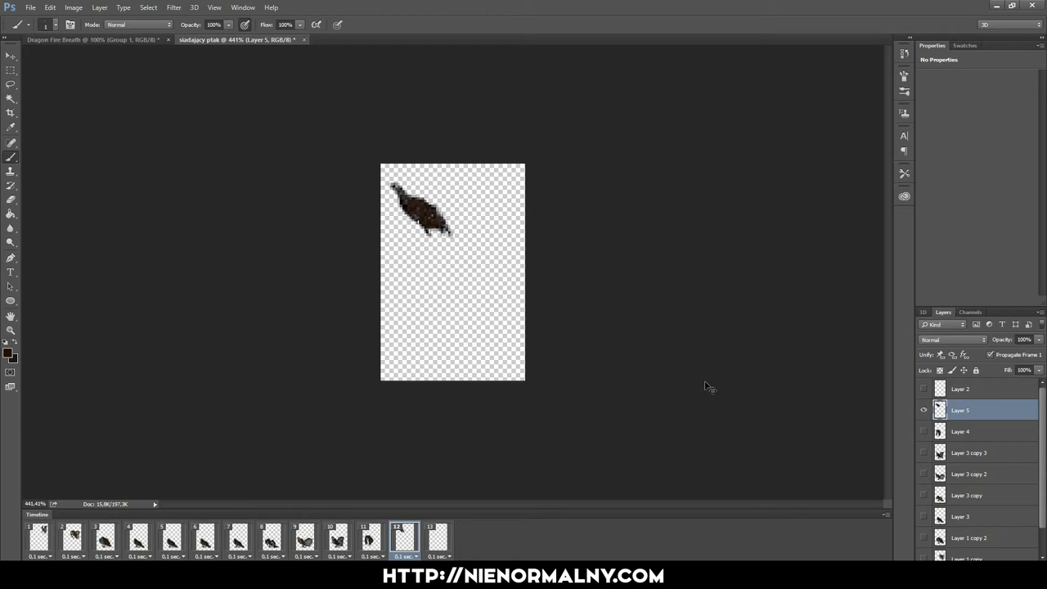
{"action": "key", "text": "ctrl+z"}
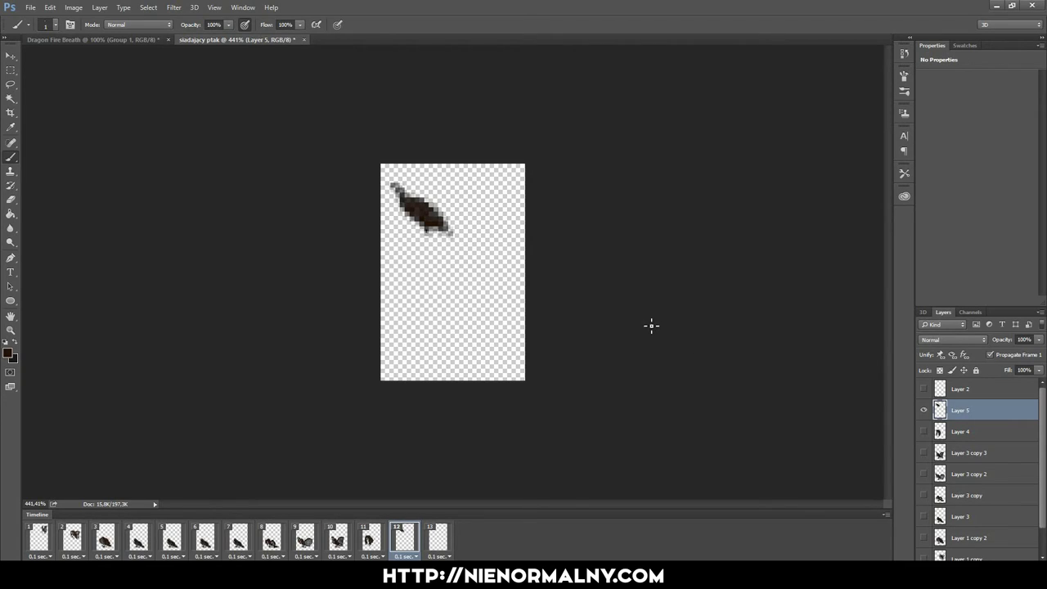
{"action": "key", "text": "ctrl+z"}
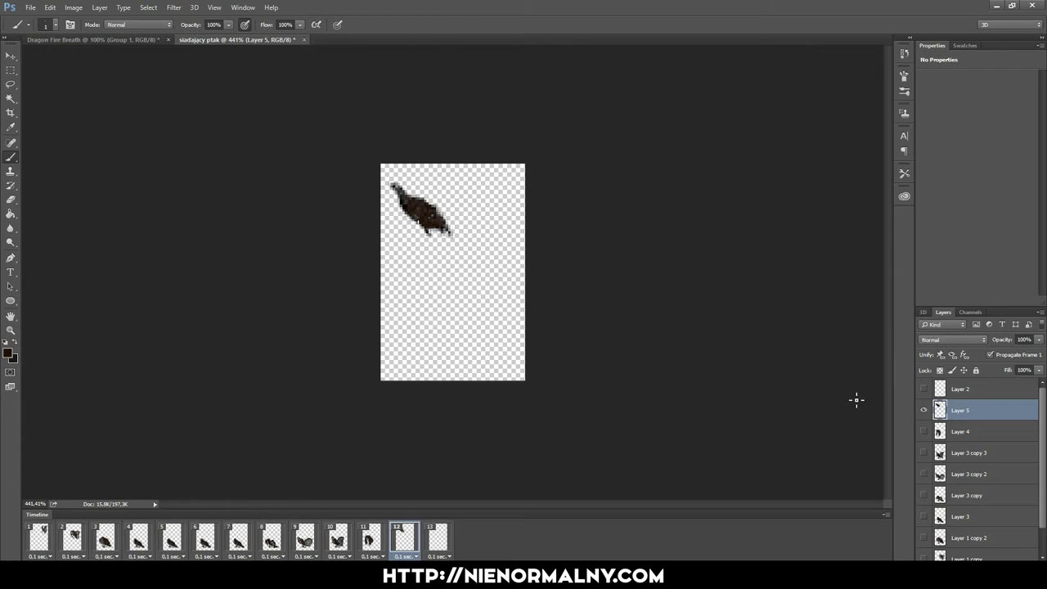
{"action": "key", "text": "ctrl+z"}
Step: Zoom back out and play the whole animation once more for review
{"action": "scroll", "coordinate": [232, 406], "scroll_direction": "down", "scroll_amount": 2}
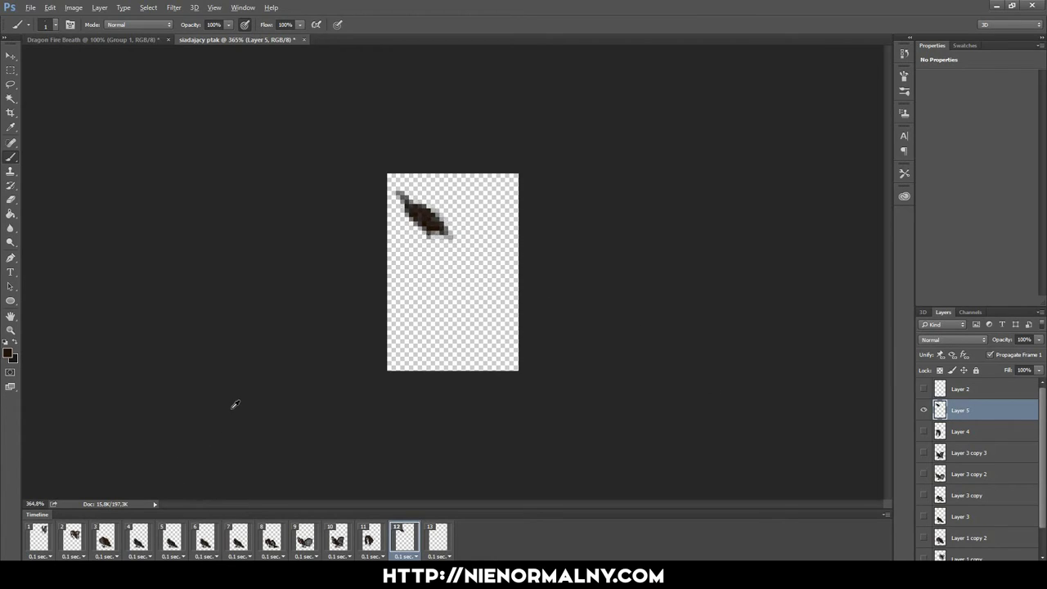
{"action": "scroll", "coordinate": [236, 407], "scroll_direction": "down", "scroll_amount": 2}
{"action": "scroll", "coordinate": [286, 429], "scroll_direction": "down", "scroll_amount": 1}
{"action": "scroll", "coordinate": [284, 432], "scroll_direction": "down", "scroll_amount": 2}
{"action": "scroll", "coordinate": [284, 432], "scroll_direction": "down", "scroll_amount": 1}
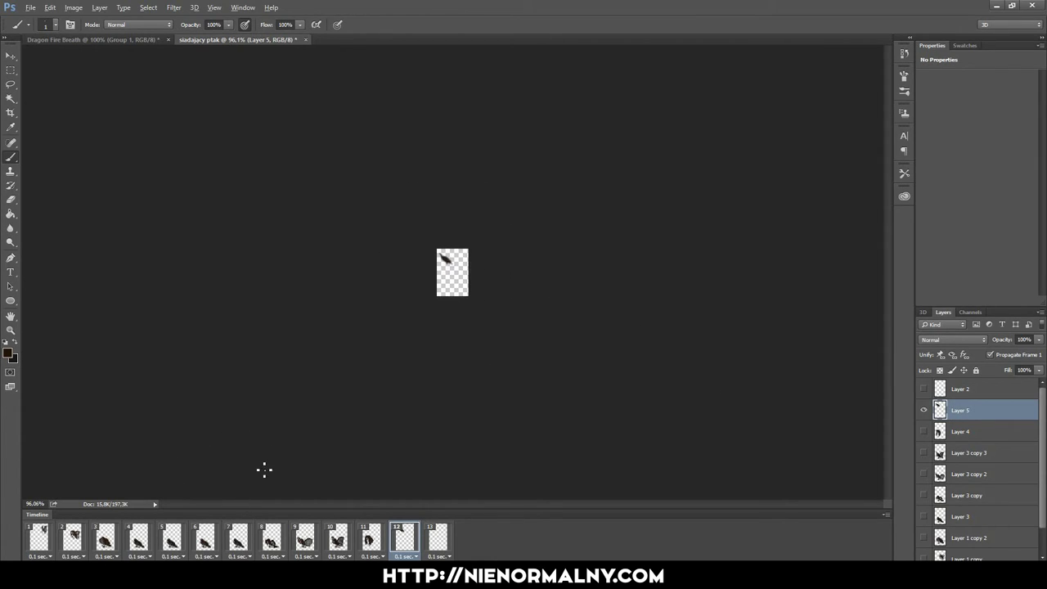
{"action": "key", "text": "space"}
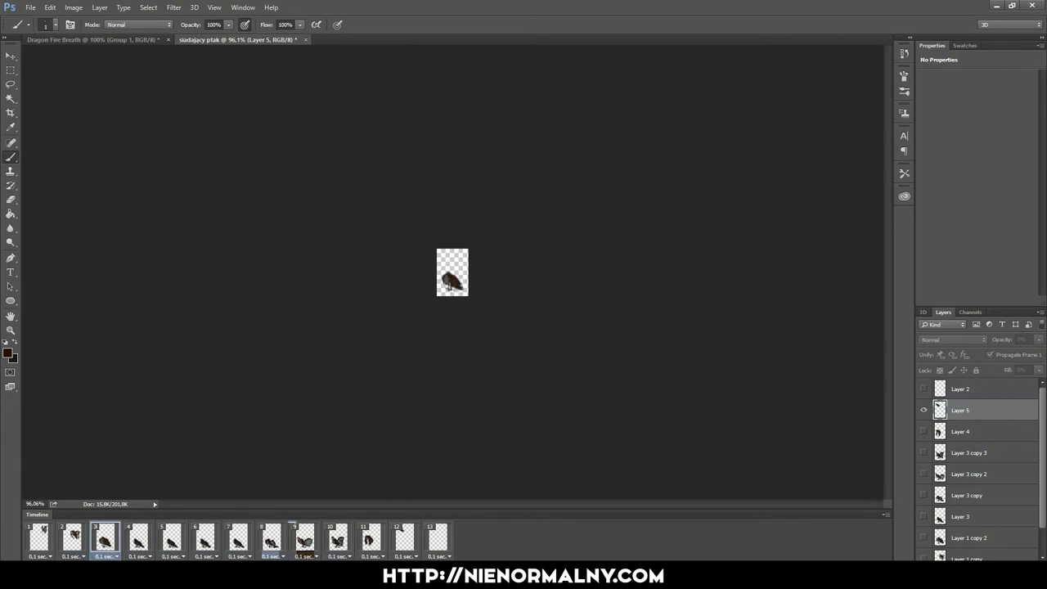
{"action": "key", "text": "space"}
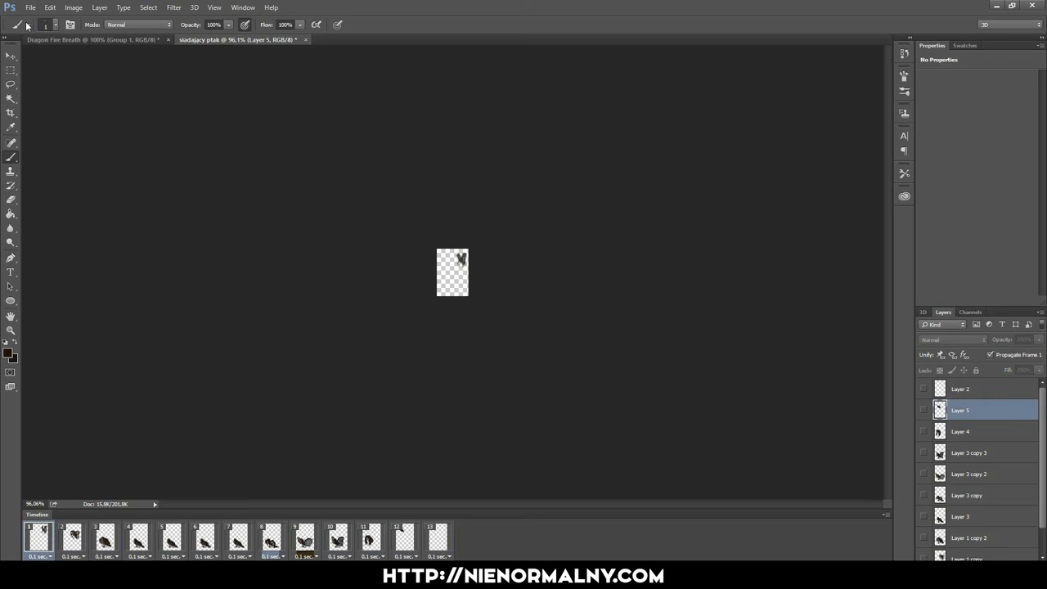
{"action": "left_click", "coordinate": [30, 7]}
Step: Export the animation via Save for Web as siadajacy-ptak.gif on the Desktop, transparency off
{"action": "left_click", "coordinate": [221, 205]}
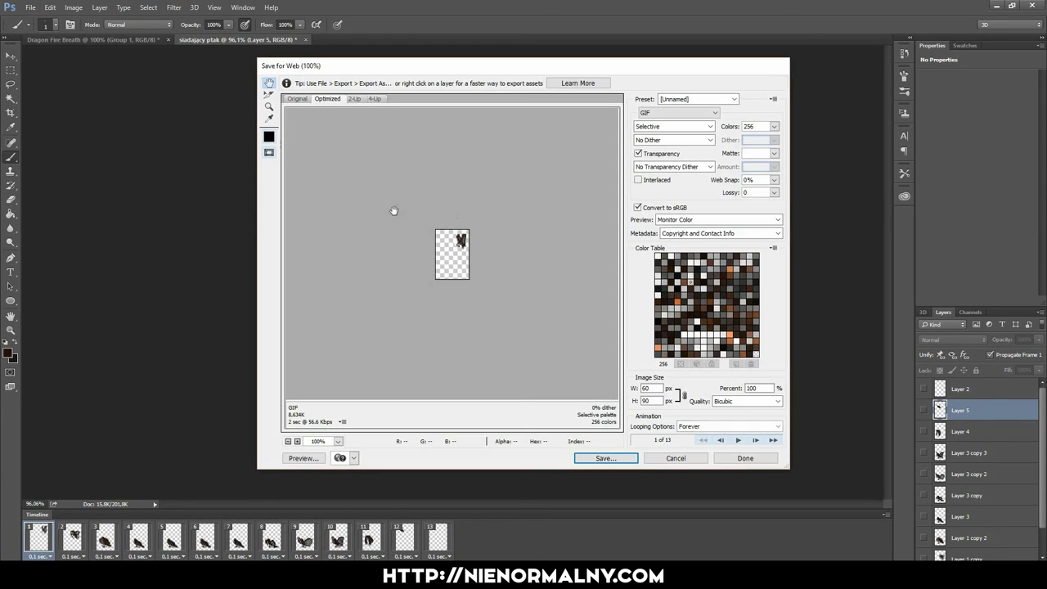
{"action": "left_click", "coordinate": [637, 154]}
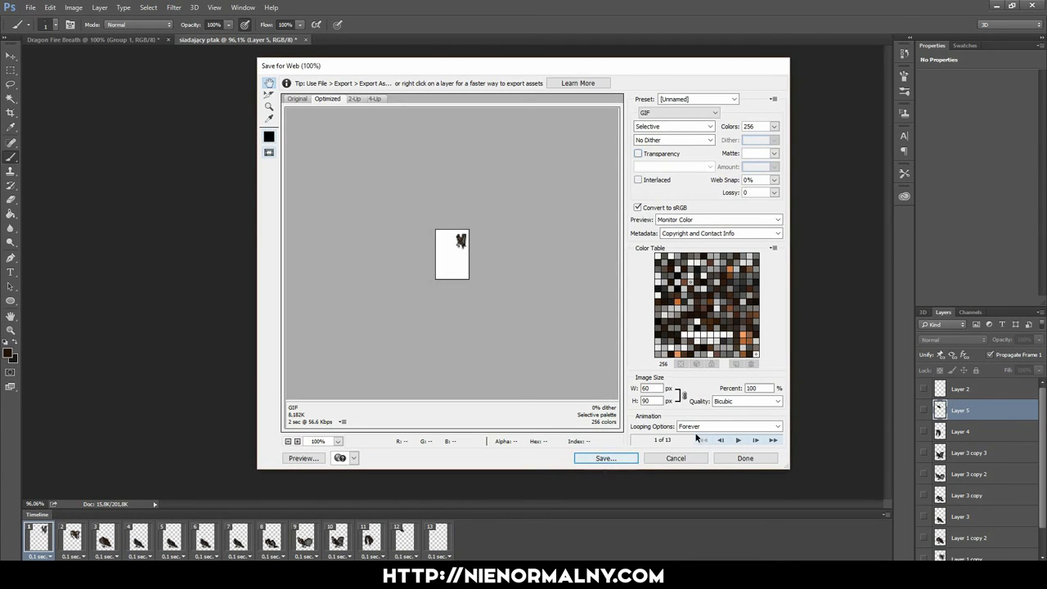
{"action": "left_click", "coordinate": [738, 440]}
{"action": "left_click", "coordinate": [606, 458]}
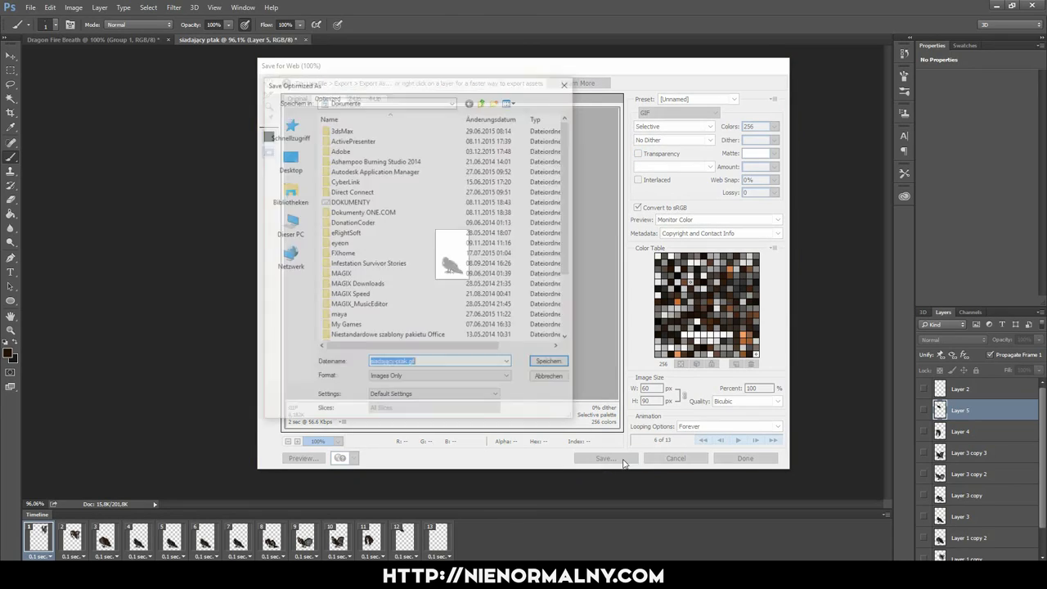
{"action": "left_click", "coordinate": [288, 160]}
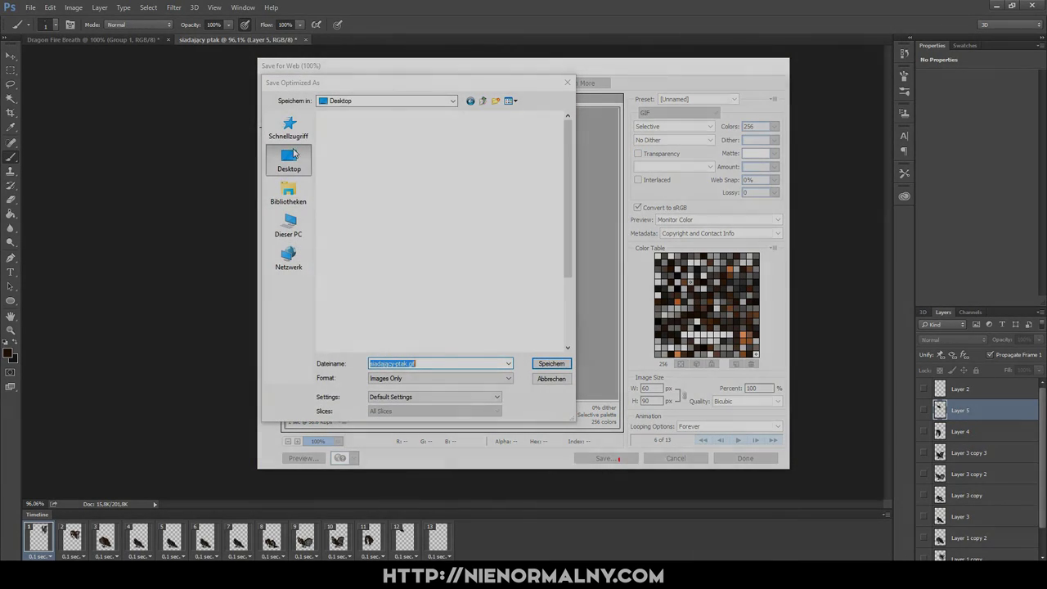